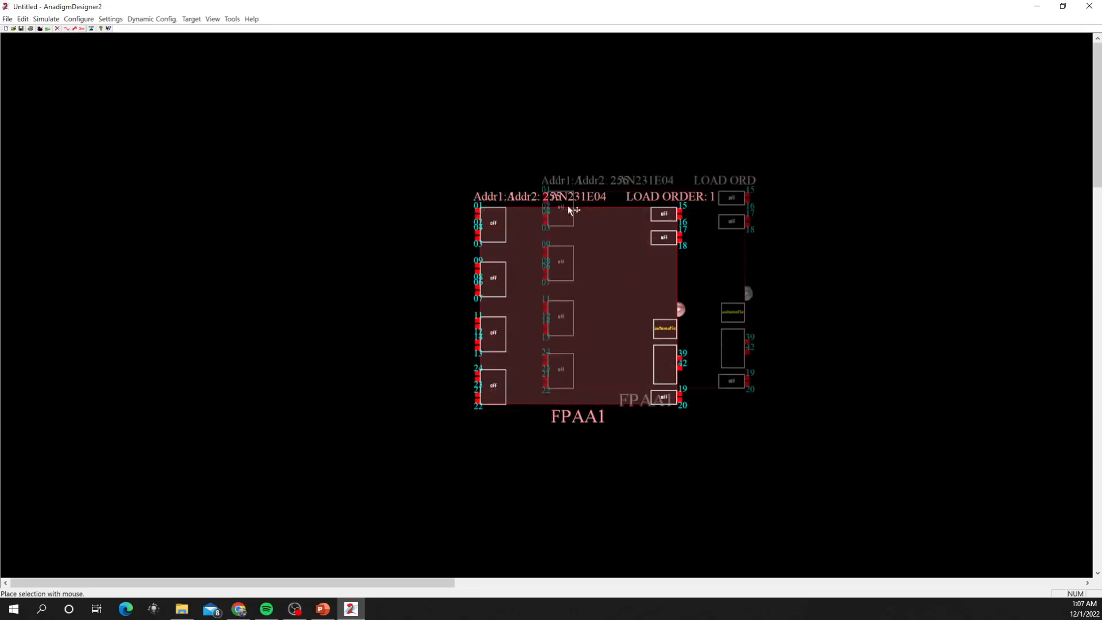
Reposition the FPAA1 chip near the upper middle of the workspace
drag(159, 164, 148, 248)
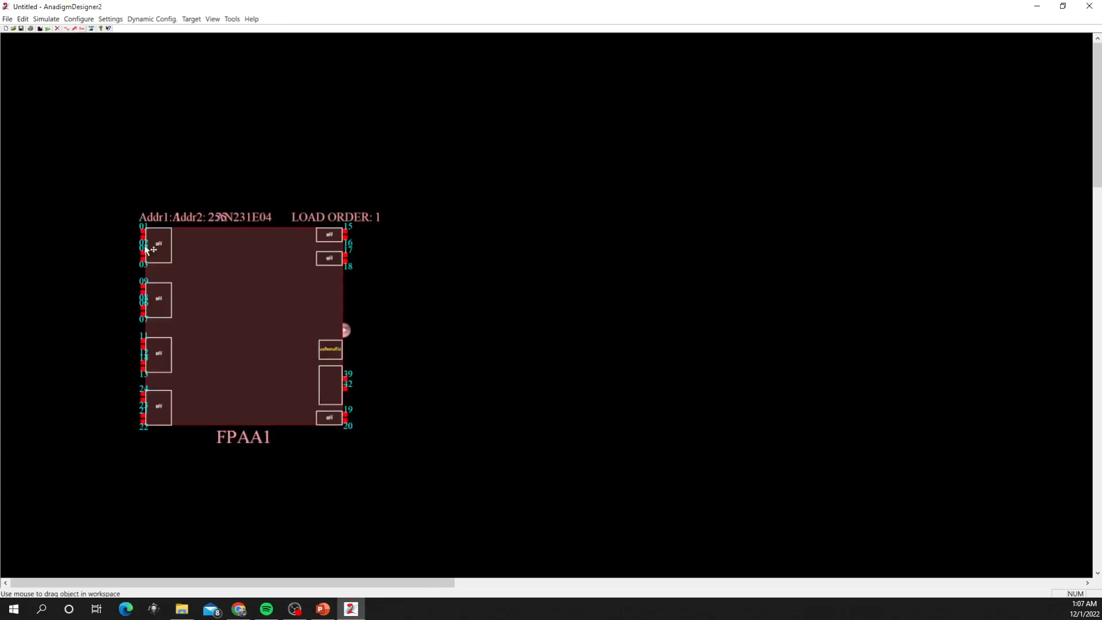
click(404, 282)
drag(167, 251, 345, 208)
click(642, 243)
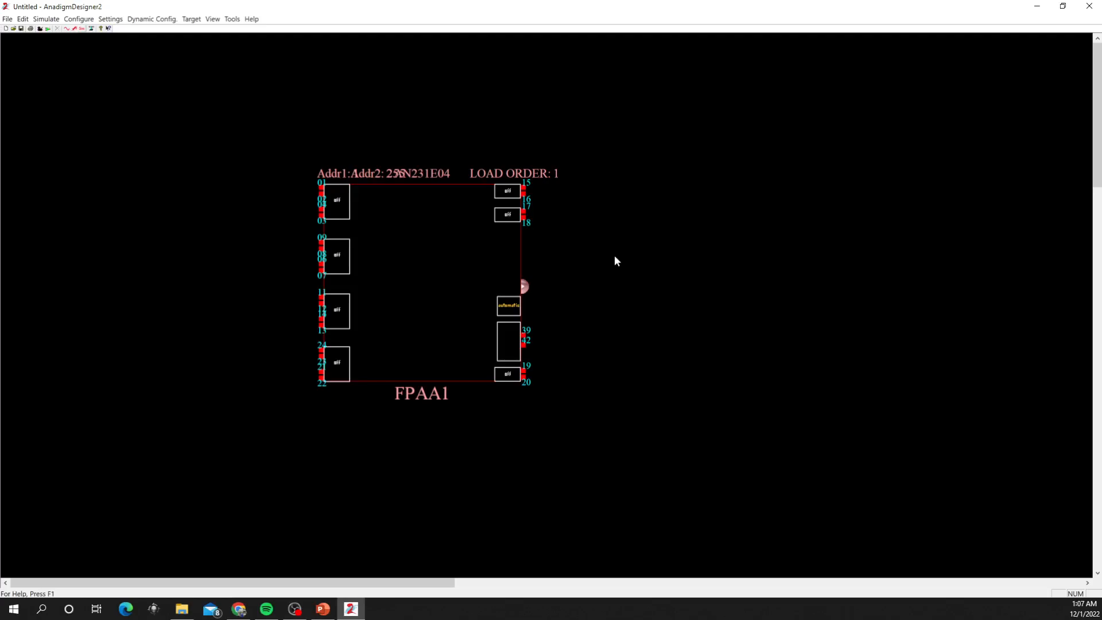
scroll(613, 256, down, 1)
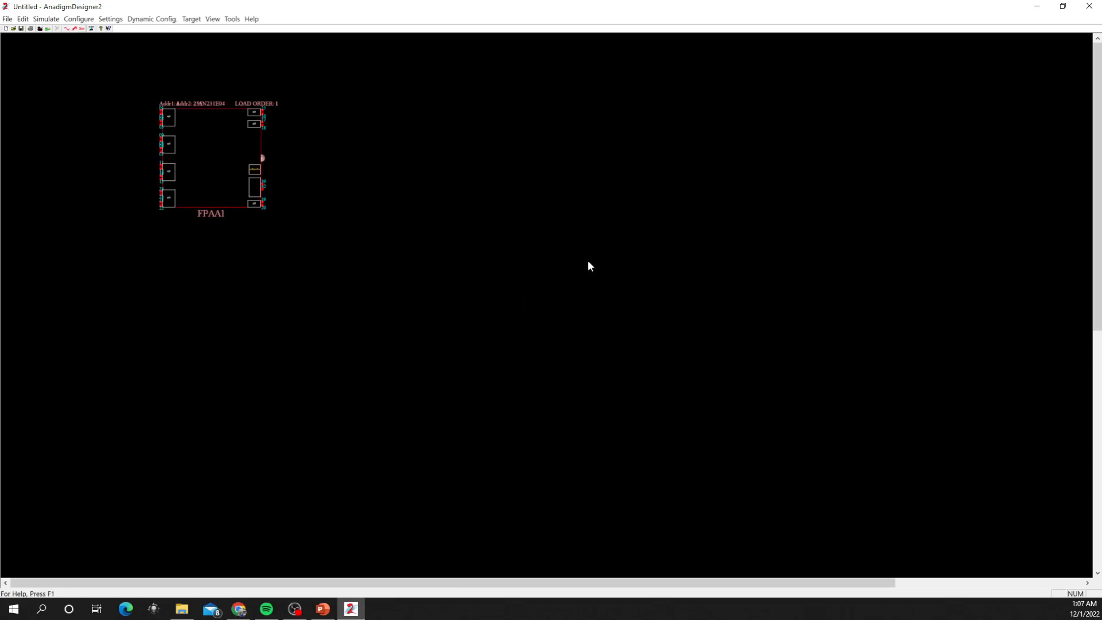
scroll(588, 261, up, 1)
drag(338, 207, 404, 204)
click(662, 240)
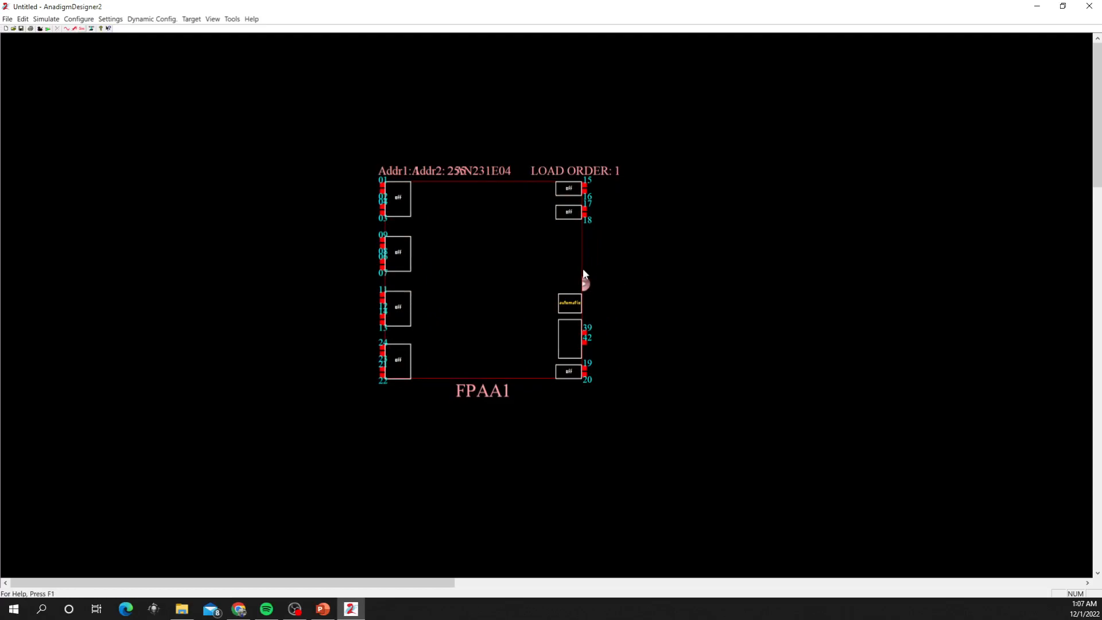
Insert a SumDiff CAM (Half Cycle Sum/Difference Stage) from the AN231E04 library near the middle of the chip
right_click(504, 234)
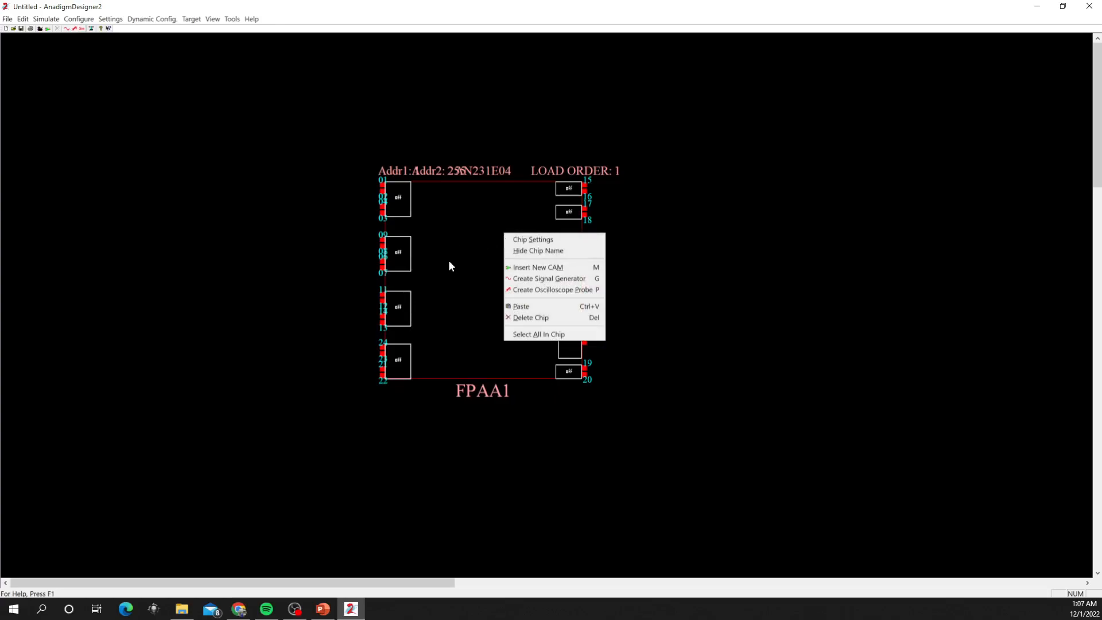
click(568, 268)
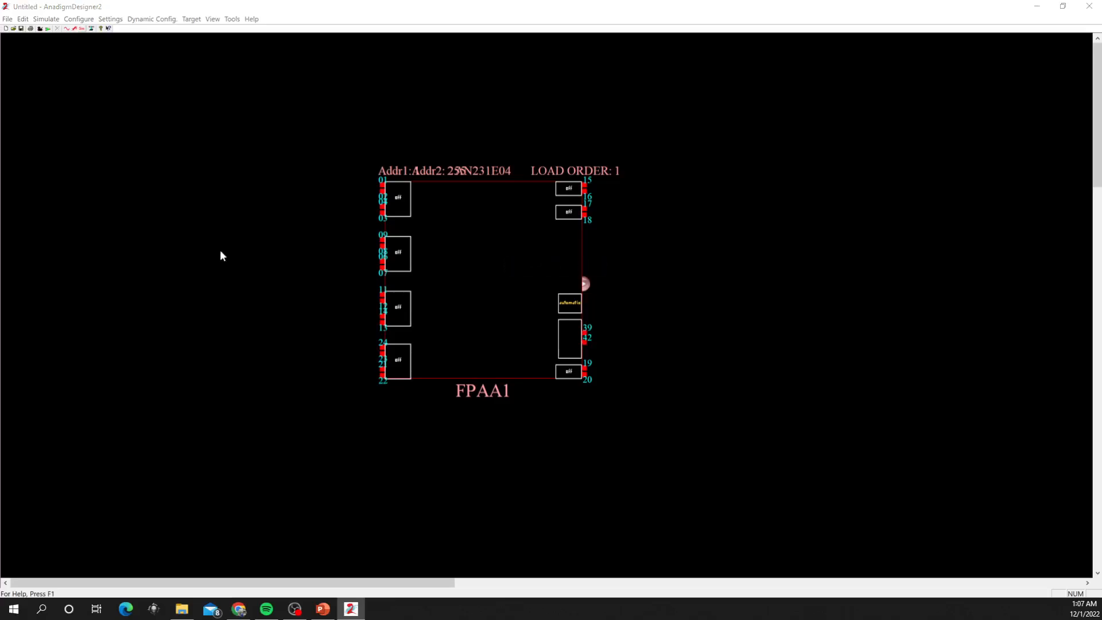
drag(508, 152, 632, 171)
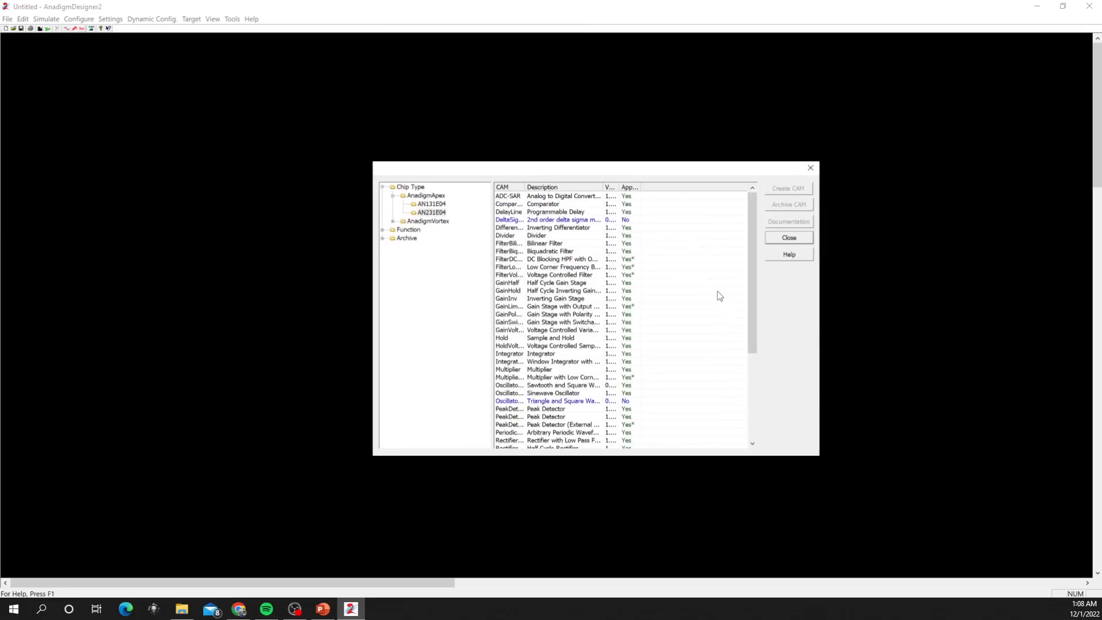
scroll(726, 299, down, 6)
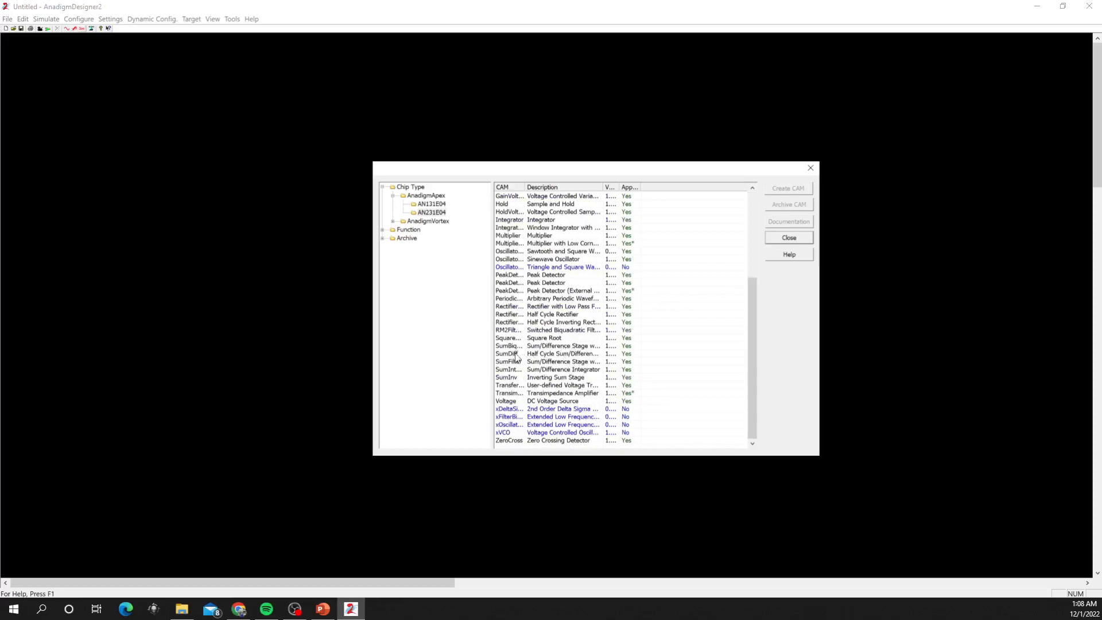
click(538, 355)
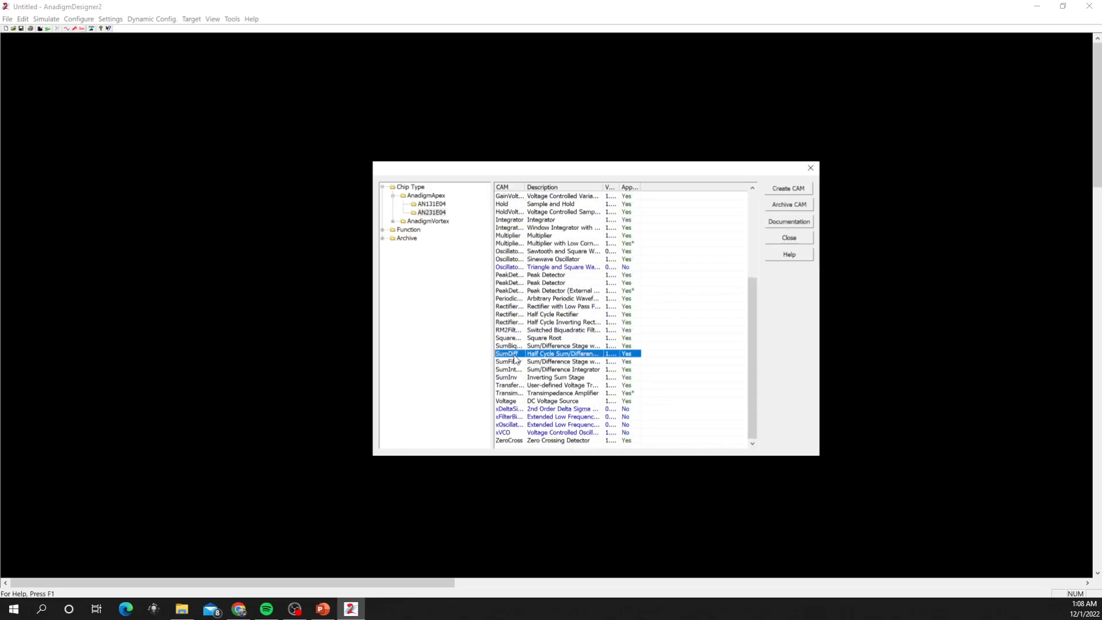
double_click(560, 360)
click(504, 267)
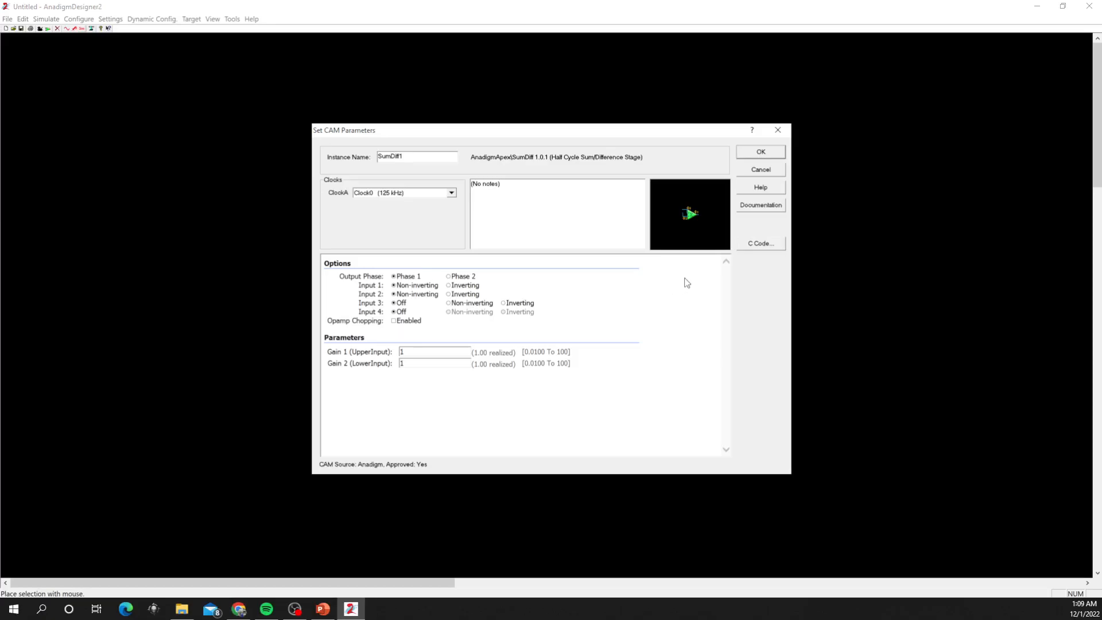
Read the SumDiff documentation on the output phase and the inverting and non-inverting input options
click(755, 207)
drag(271, 87, 343, 77)
scroll(620, 242, down, 3)
scroll(619, 242, down, 3)
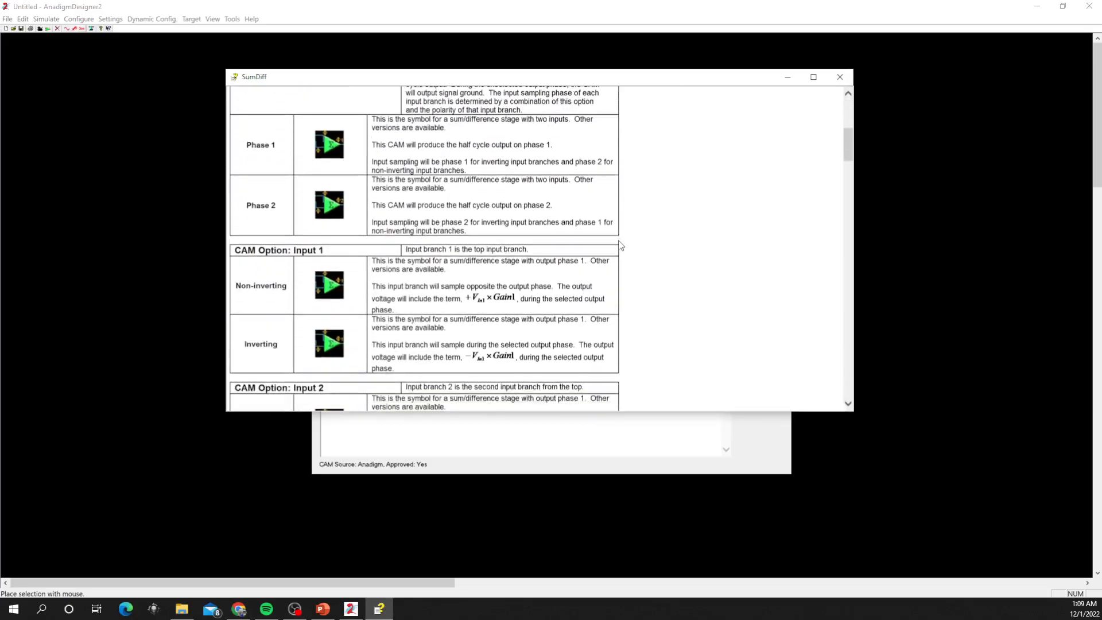
scroll(622, 239, down, 3)
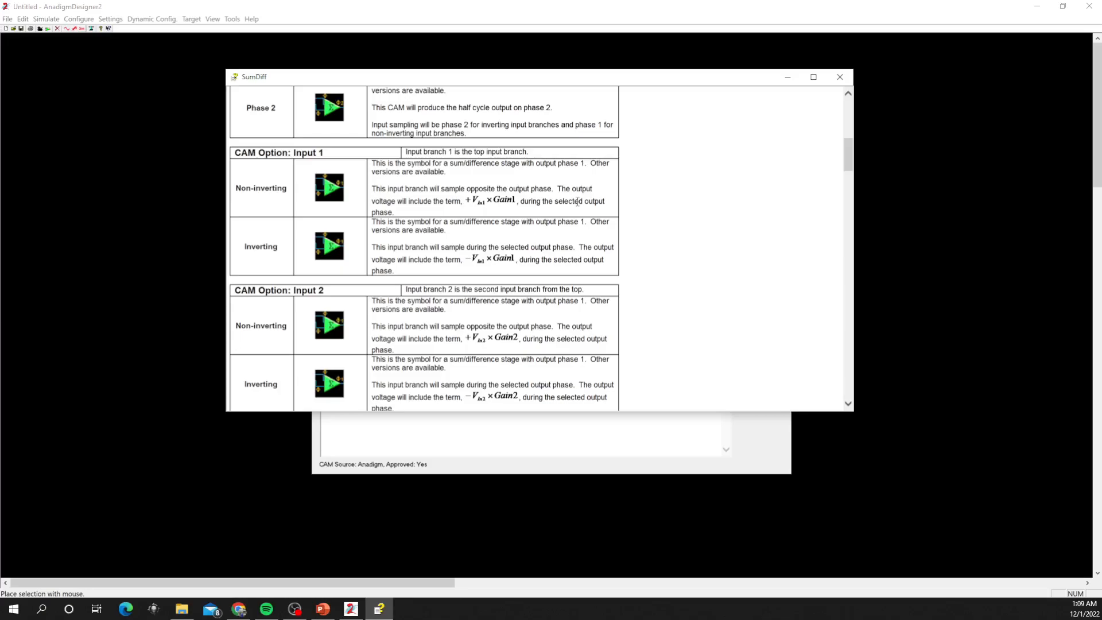
drag(294, 153, 323, 153)
click(469, 204)
click(519, 448)
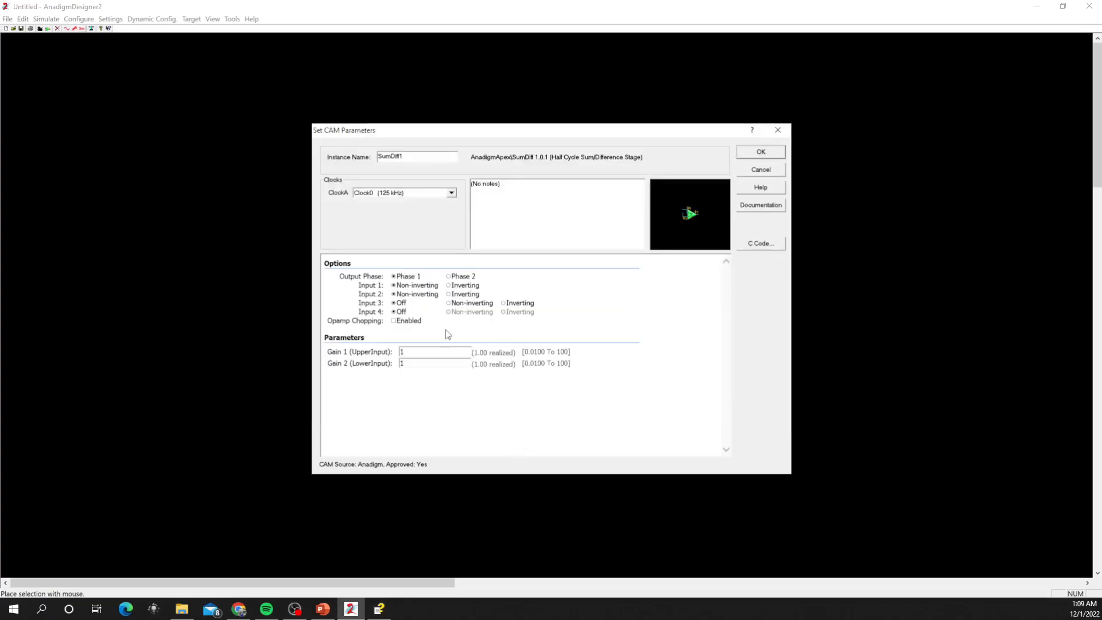
Examine the circuit diagram and design equations in the SumDiff documentation, then close the document
drag(469, 130, 431, 121)
click(724, 197)
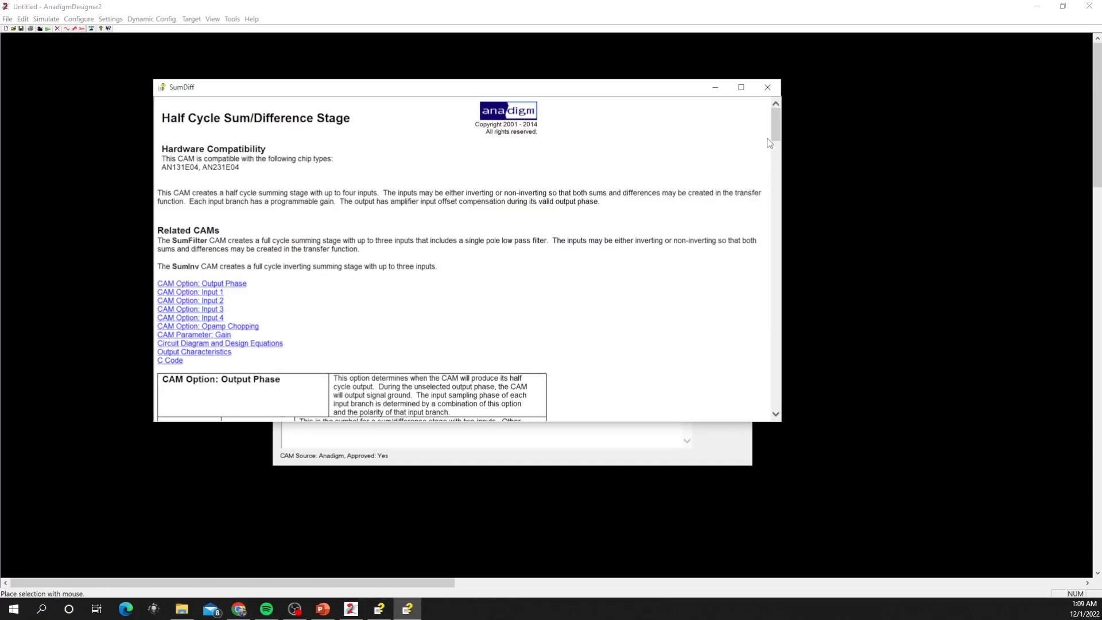
drag(772, 134, 766, 284)
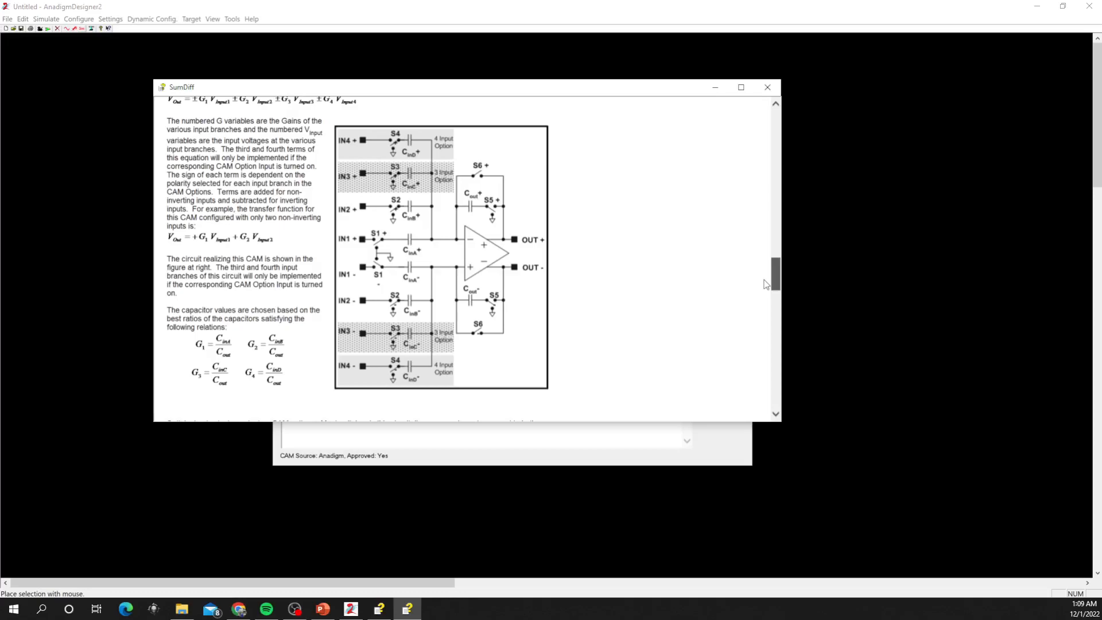
drag(766, 284, 760, 281)
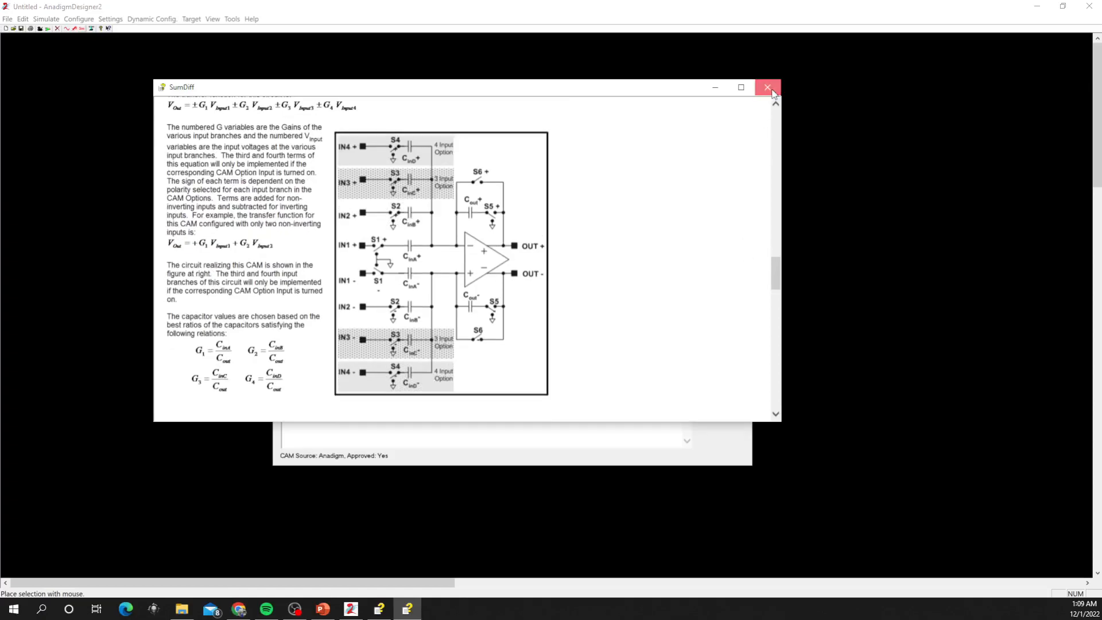
click(767, 87)
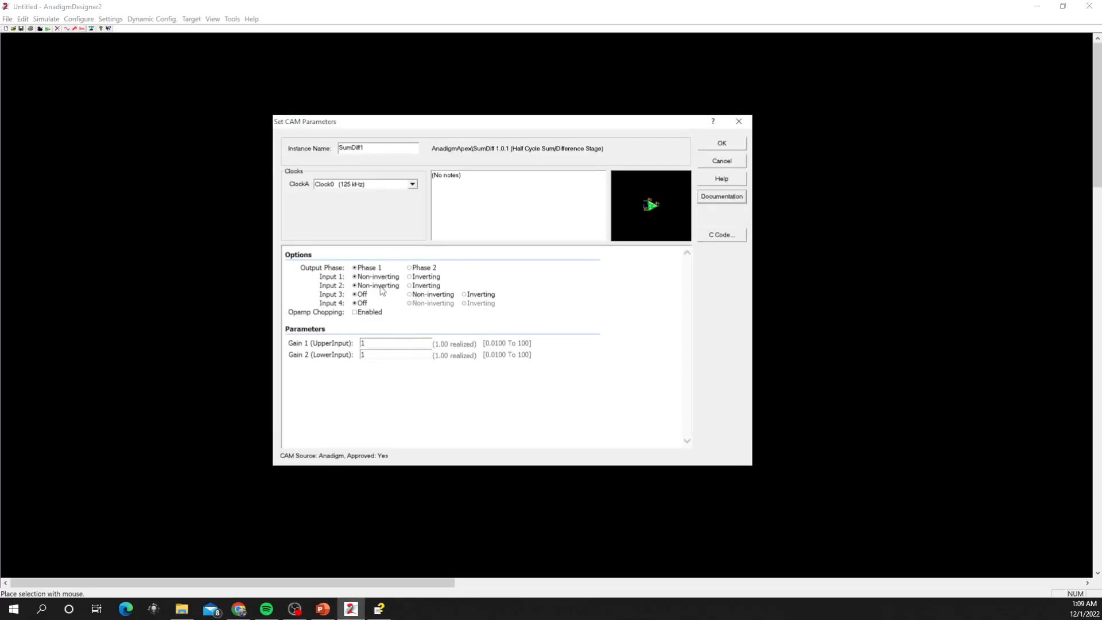
Accept the SumDiff stage's parameters with two non-inverting inputs and gains of 1, and settle the stage in the chip
click(724, 144)
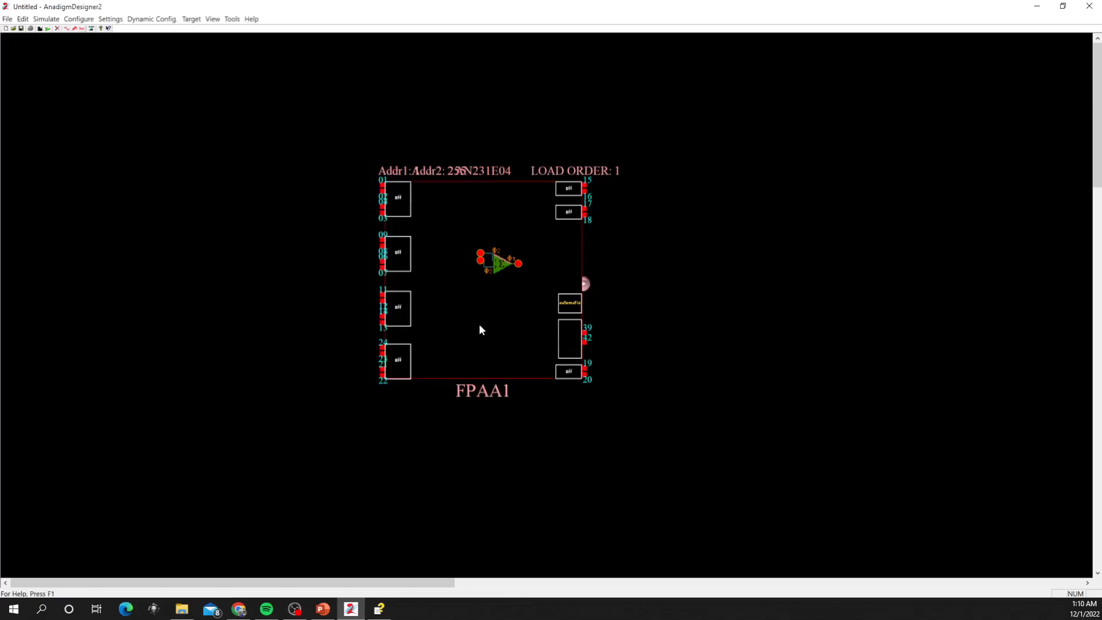
click(504, 275)
Insert a Positive (+2V) DC Voltage Source CAM left of the sum stage and wire it to the stage's upper input
right_click(493, 298)
click(528, 332)
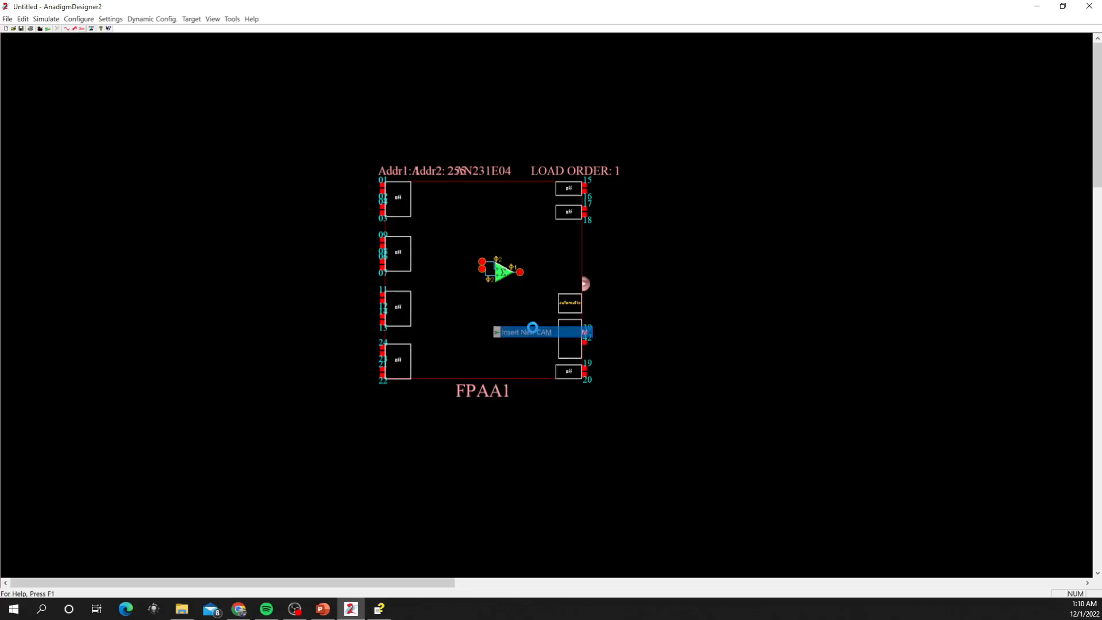
drag(346, 171, 691, 137)
scroll(742, 228, down, 10)
click(587, 368)
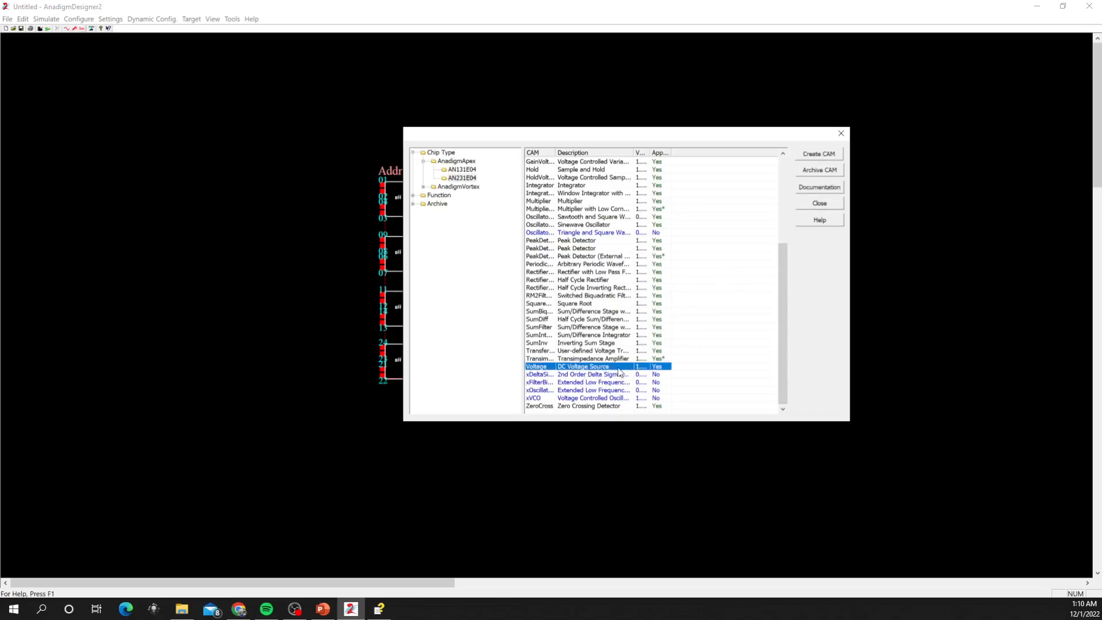
double_click(622, 370)
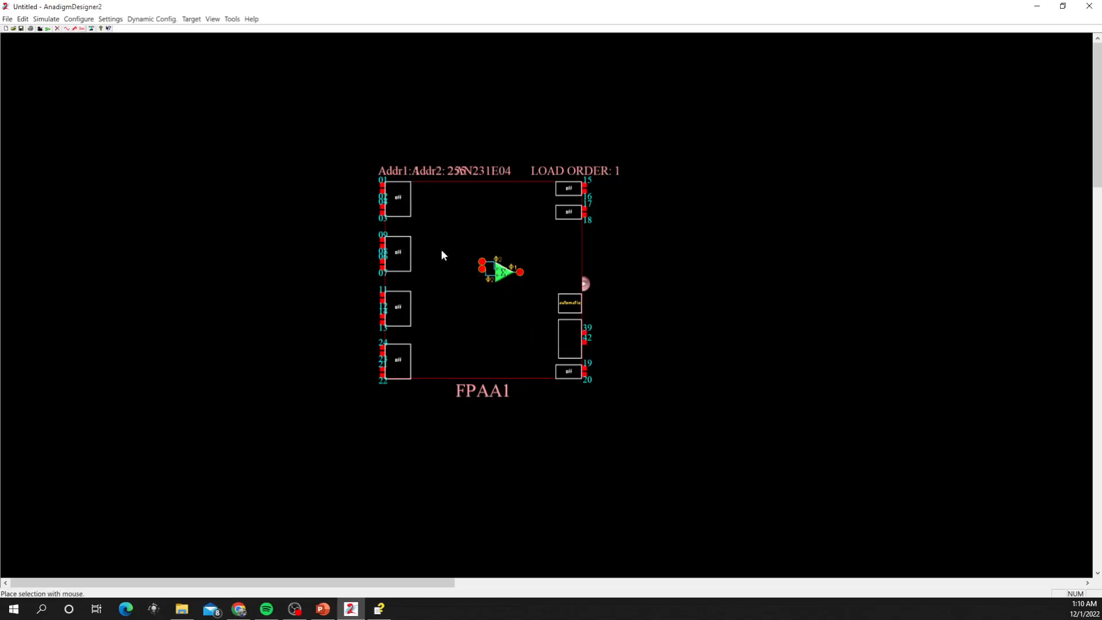
click(443, 251)
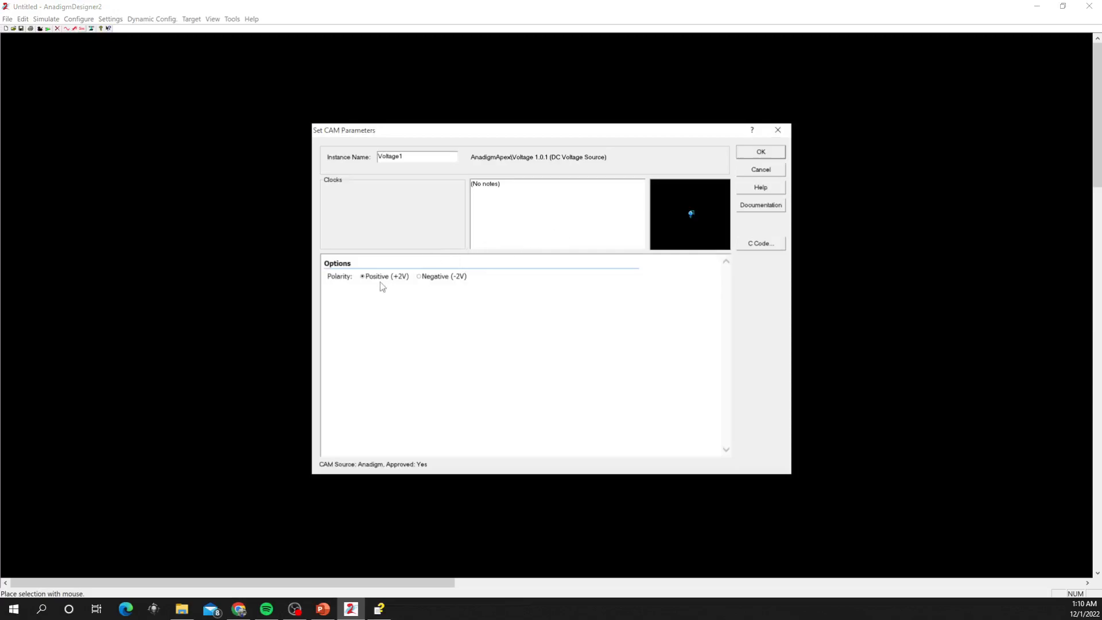
click(763, 153)
click(452, 248)
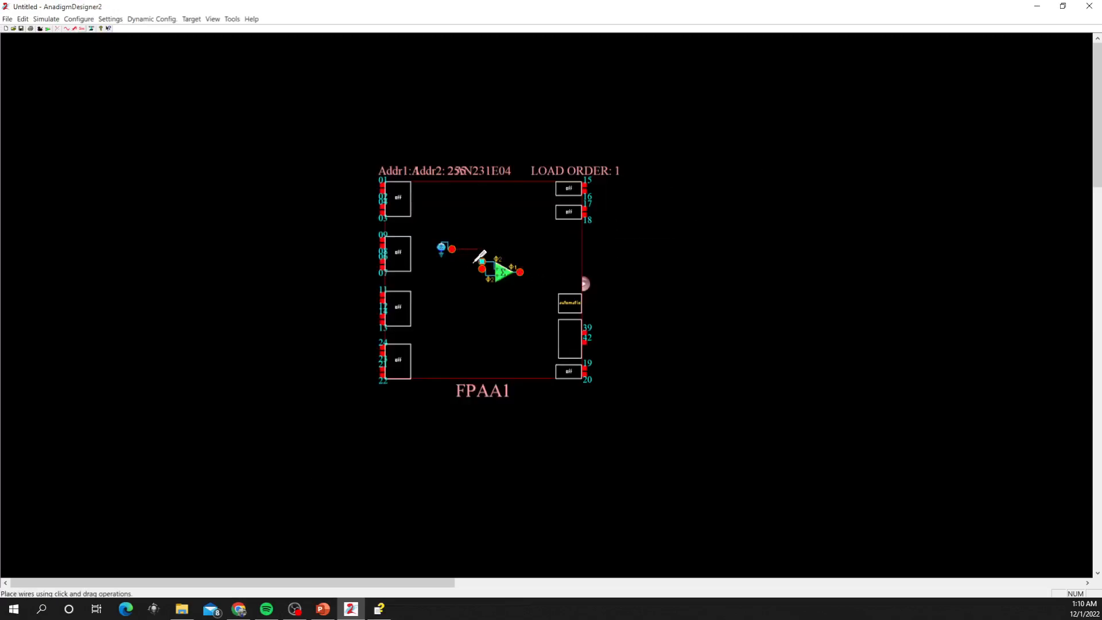
click(482, 262)
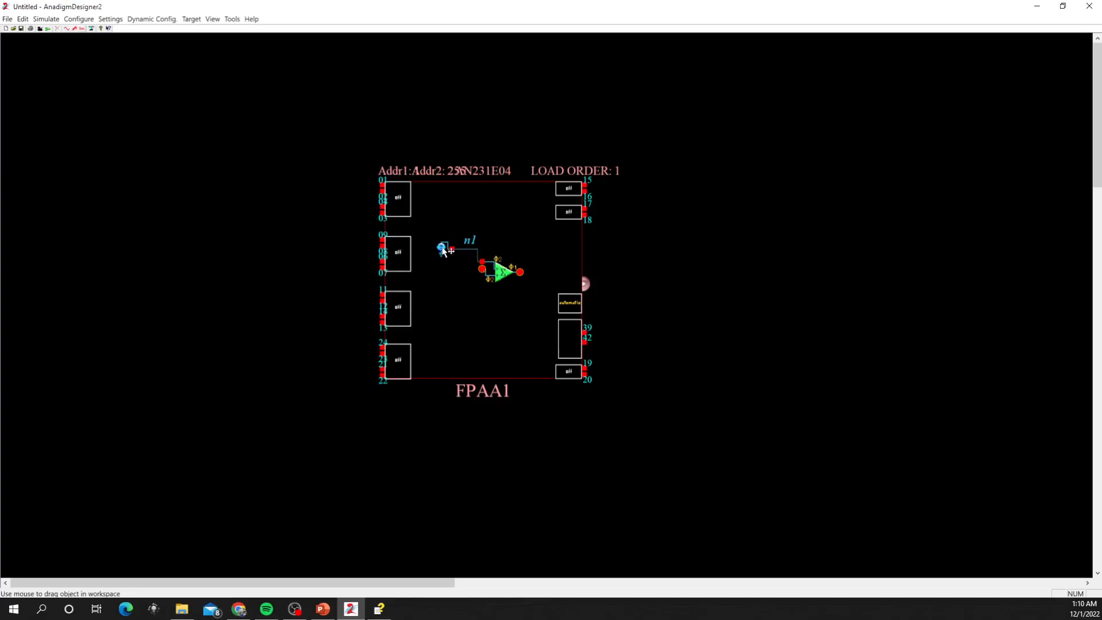
Duplicate the voltage source below the original and wire the copy to the sum stage's lower input
right_click(443, 249)
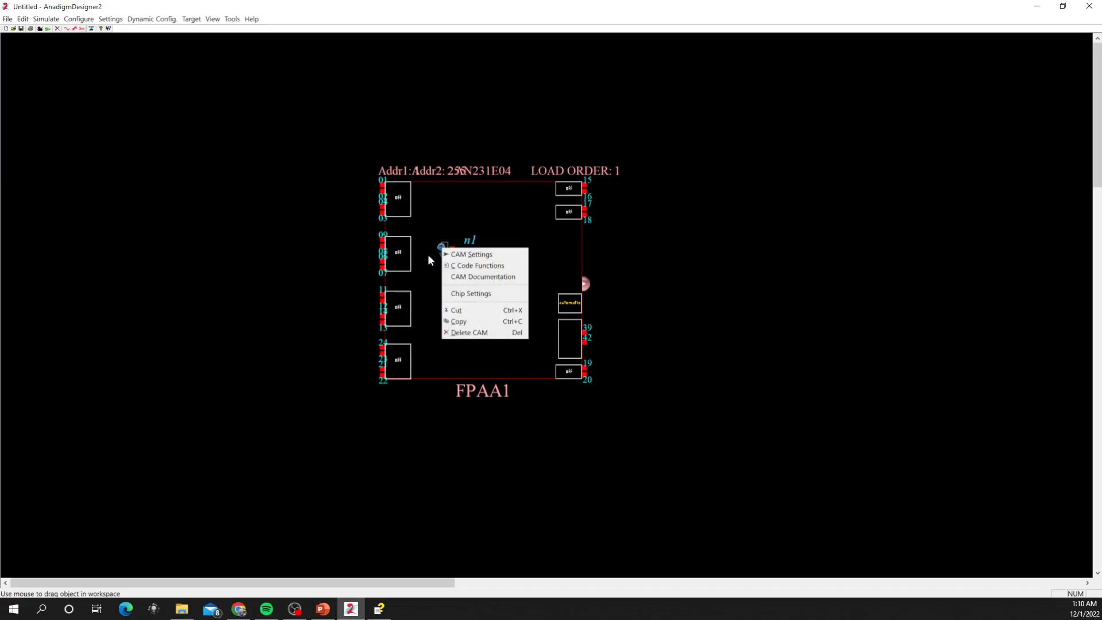
right_click(441, 287)
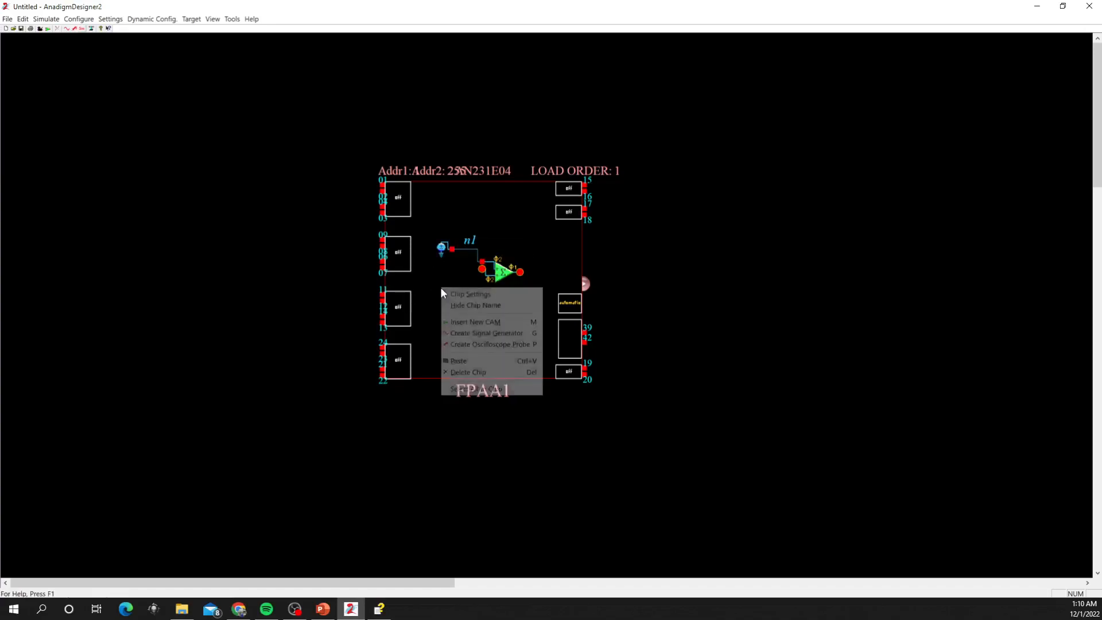
click(466, 359)
click(446, 285)
mouse_move(457, 284)
mouse_down()
mouse_move(481, 268)
mouse_move(468, 294)
mouse_up()
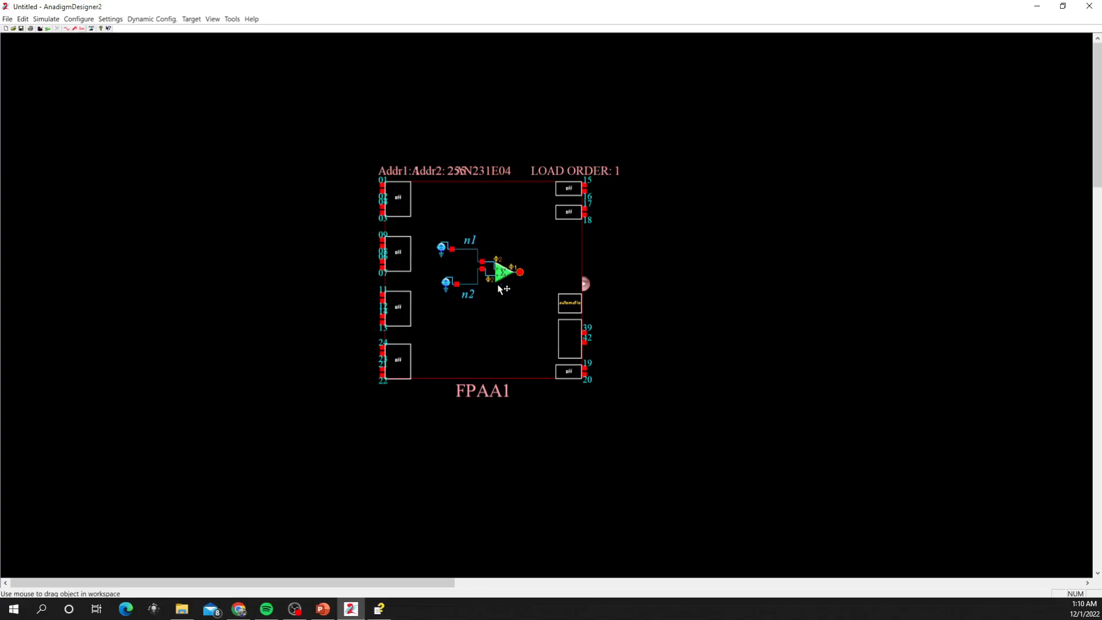
Rename the two voltage source nets as Input1 and Input2
click(470, 240)
text(Input)
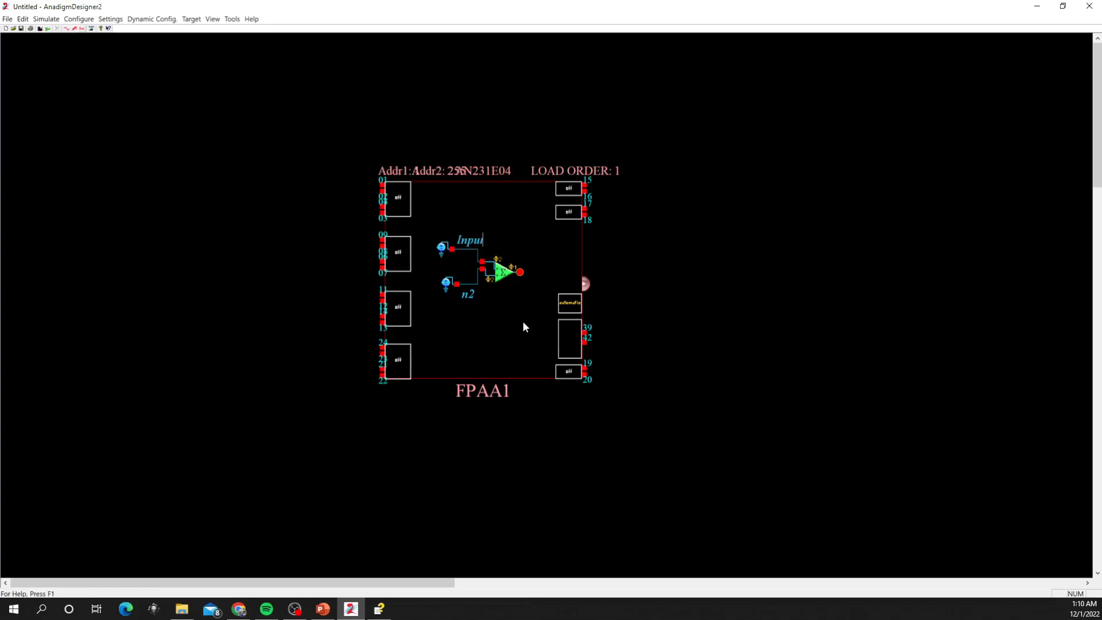
text(1)
key(Return)
double_click(468, 294)
Select the sum stage with both voltage sources and shift the group slightly down and left within the chip
drag(428, 221, 527, 326)
key(ctrl+c)
key(ctrl+v)
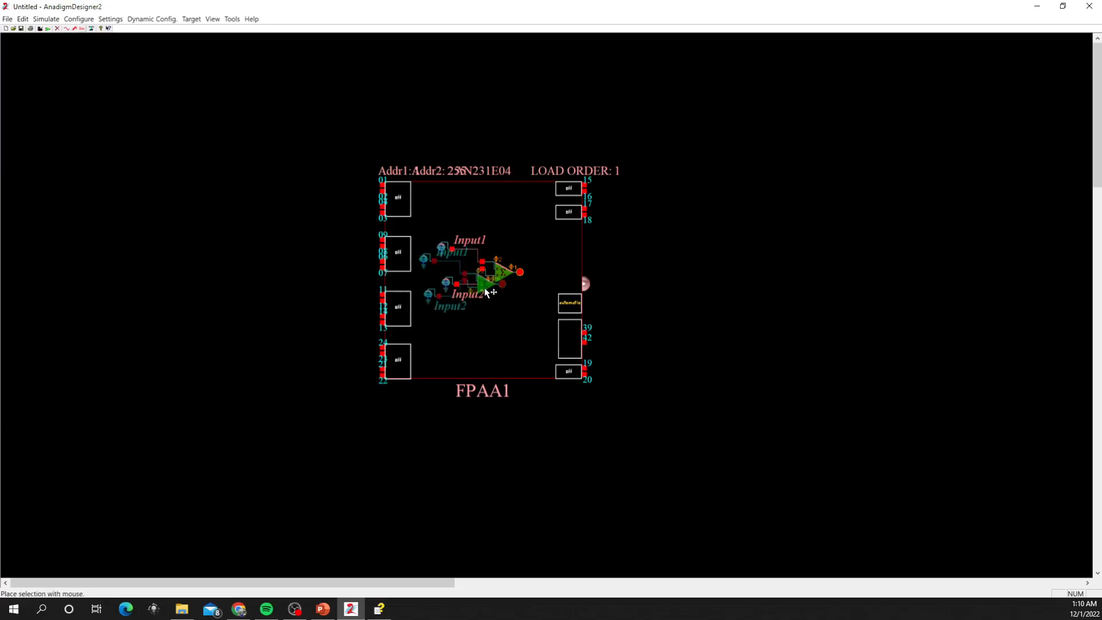
click(498, 288)
Insert a Hold (Sample and Hold) CAM sampling on Phase 1 right of the sum stage, and wire the stage's output to its input
right_click(510, 233)
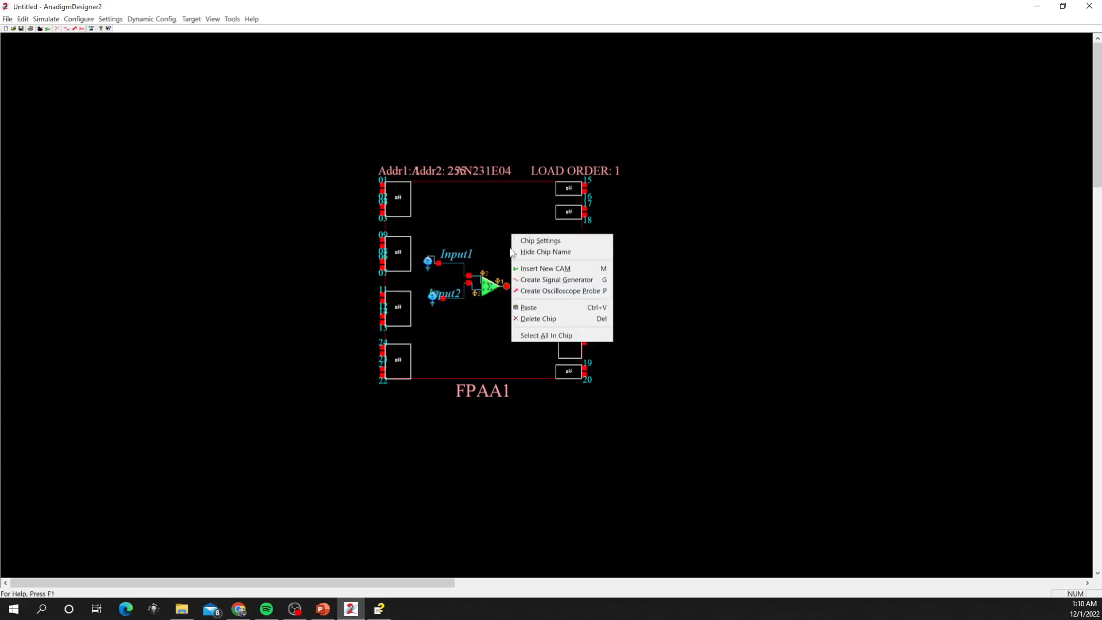
click(513, 269)
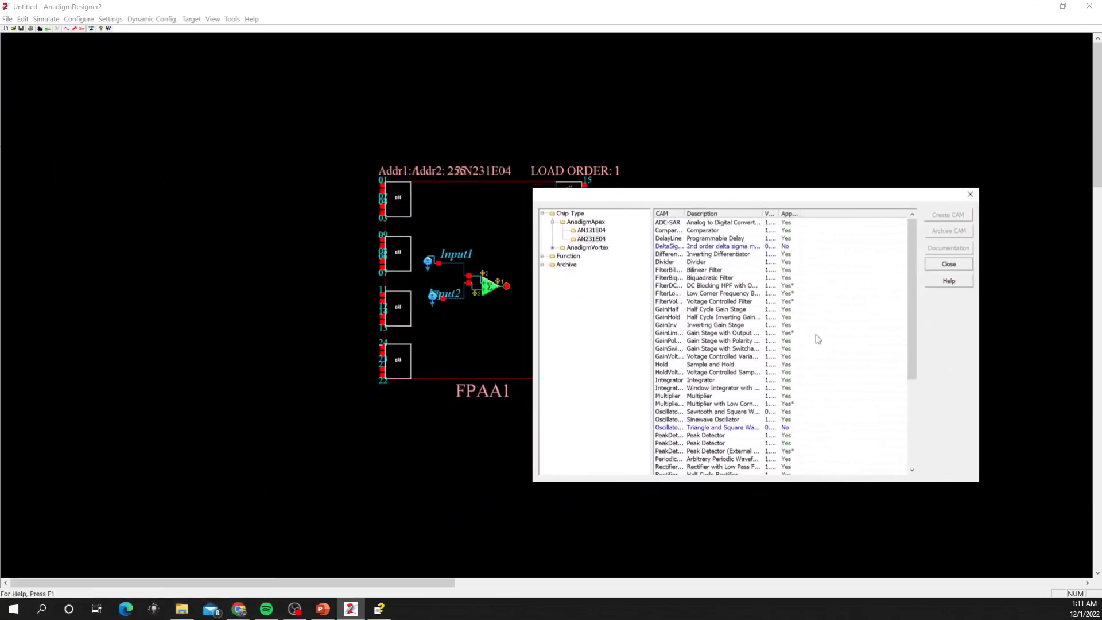
double_click(740, 363)
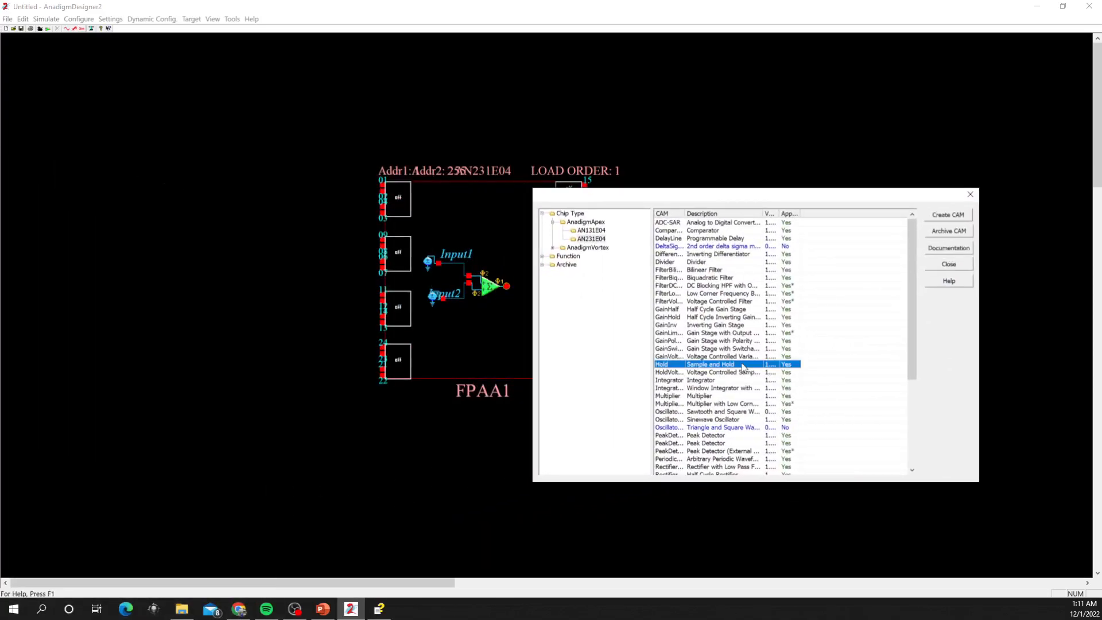
click(539, 272)
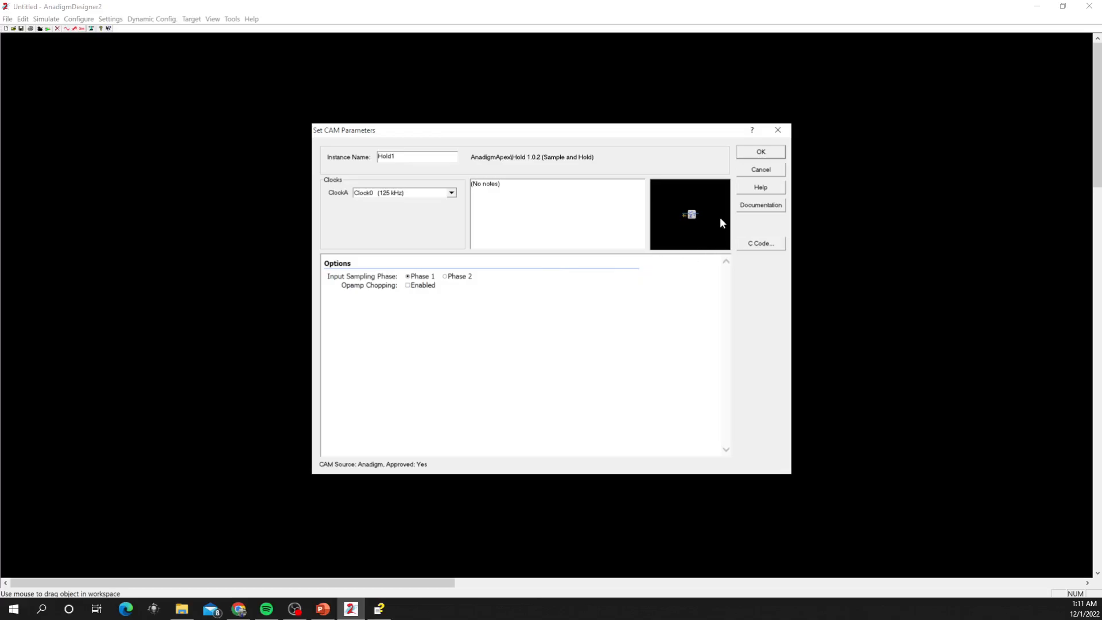
click(759, 153)
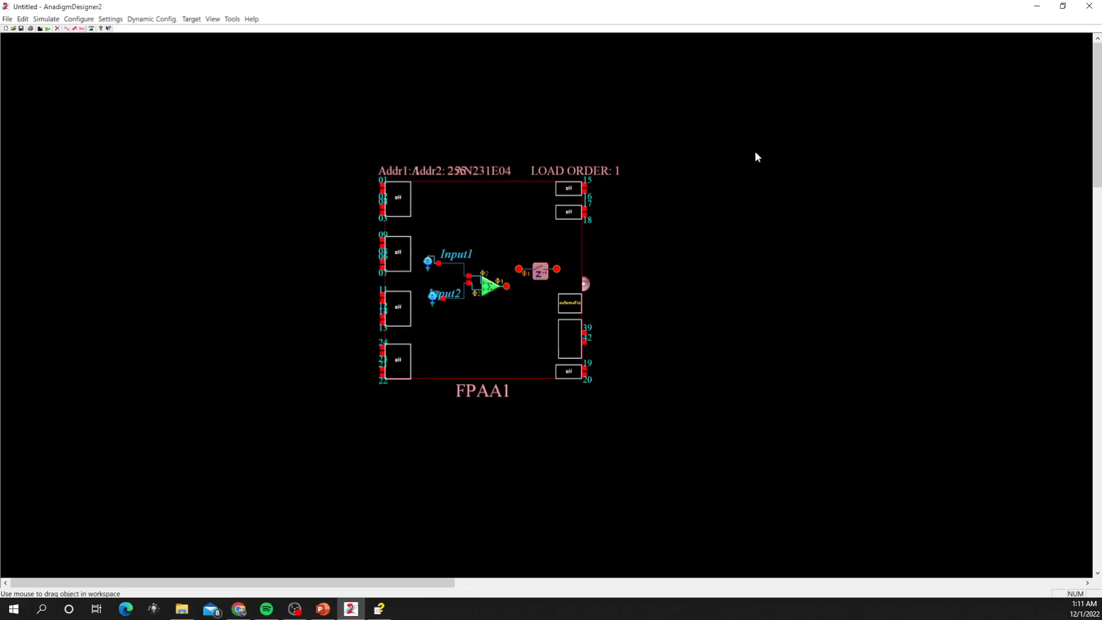
drag(512, 282, 519, 270)
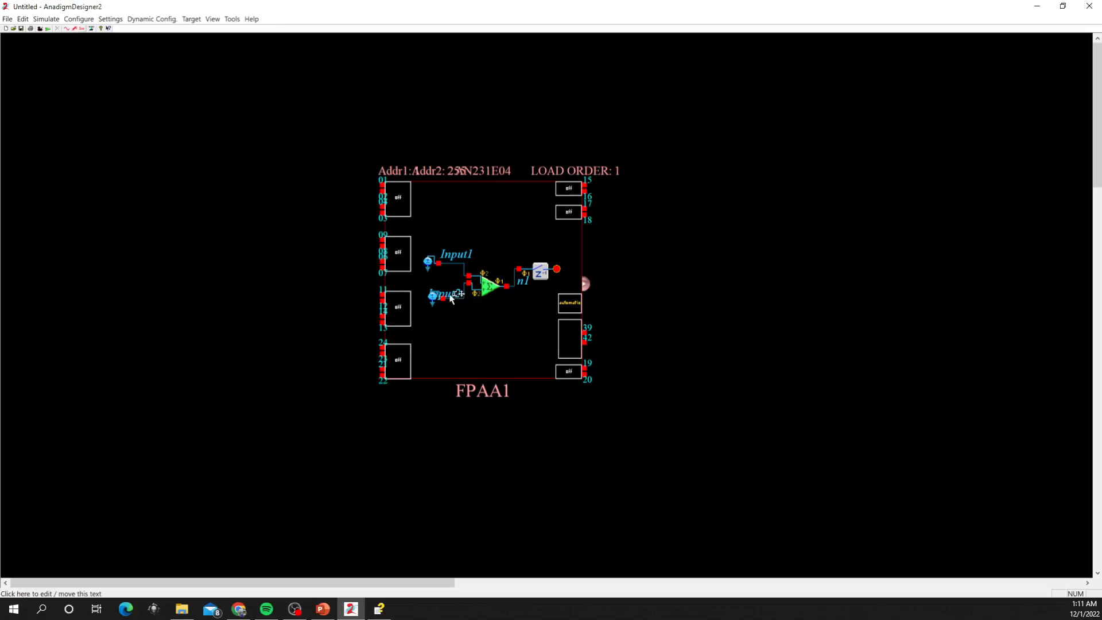
Move the Input2 label below its wire, and attach oscilloscope probes to the Input1 source's output and the hold block's output
drag(453, 314, 460, 328)
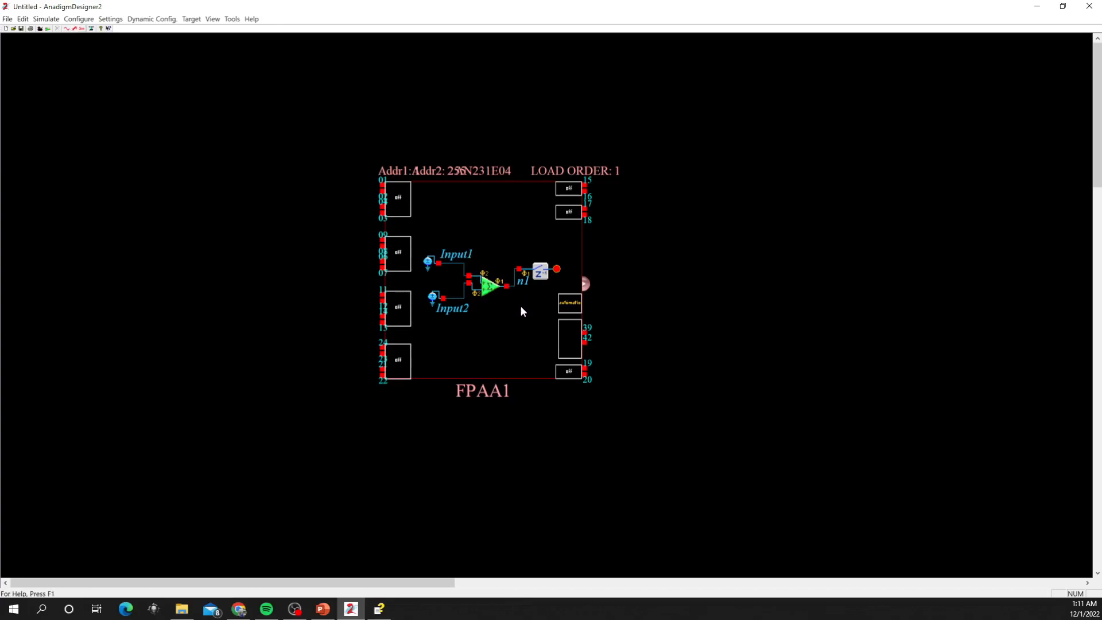
click(79, 19)
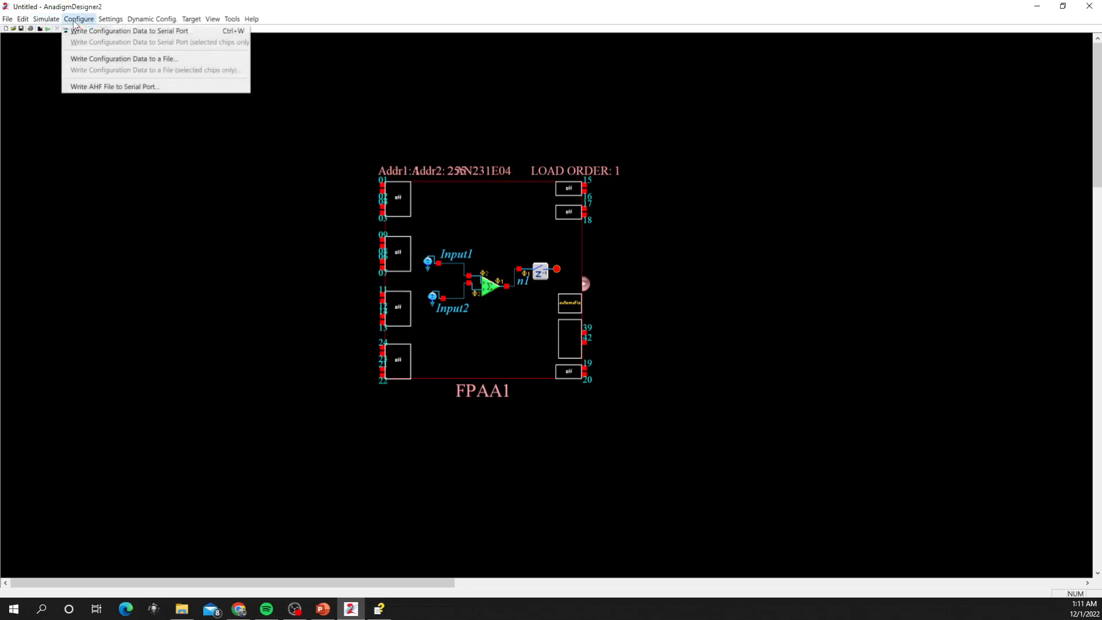
mouse_move(56, 22)
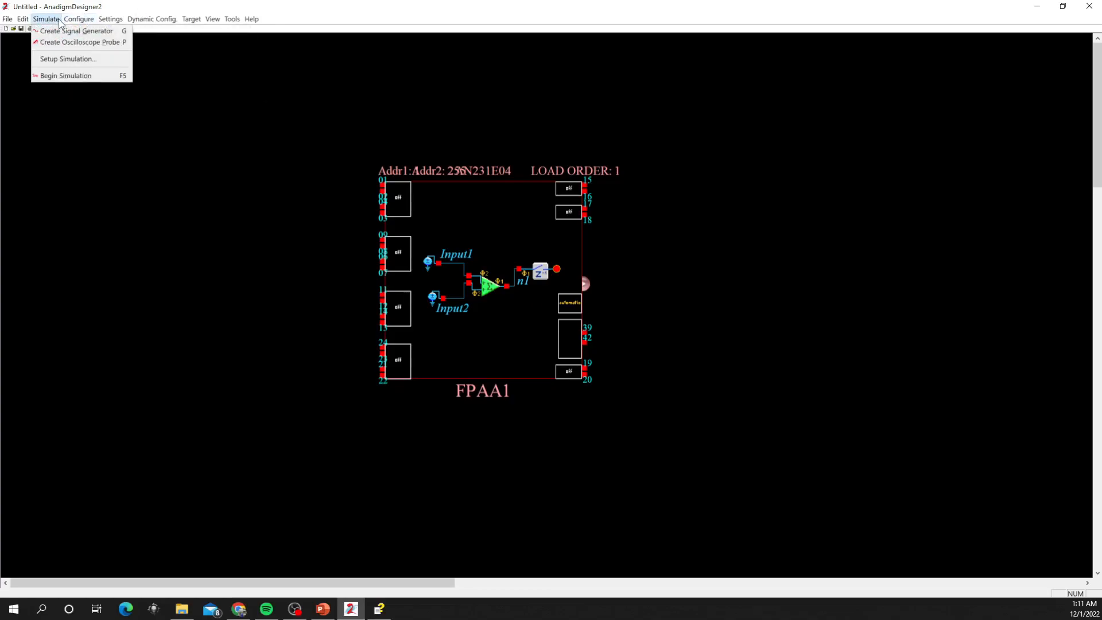
click(90, 42)
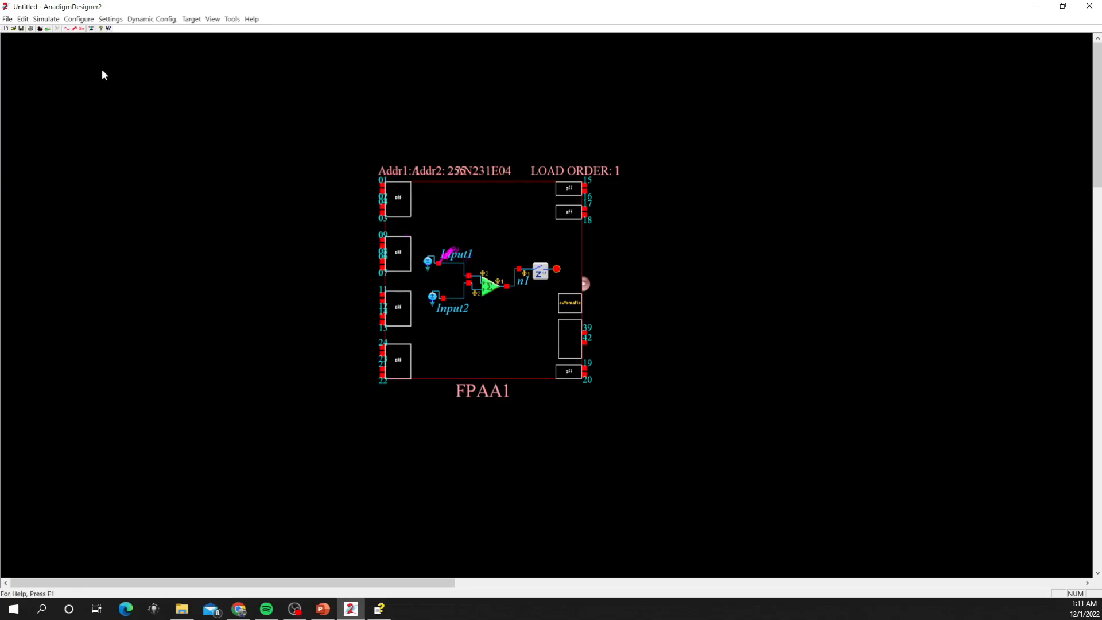
click(76, 30)
click(557, 269)
Confirm the simulation setup with post-simulation probing of all nodes made possible
click(46, 19)
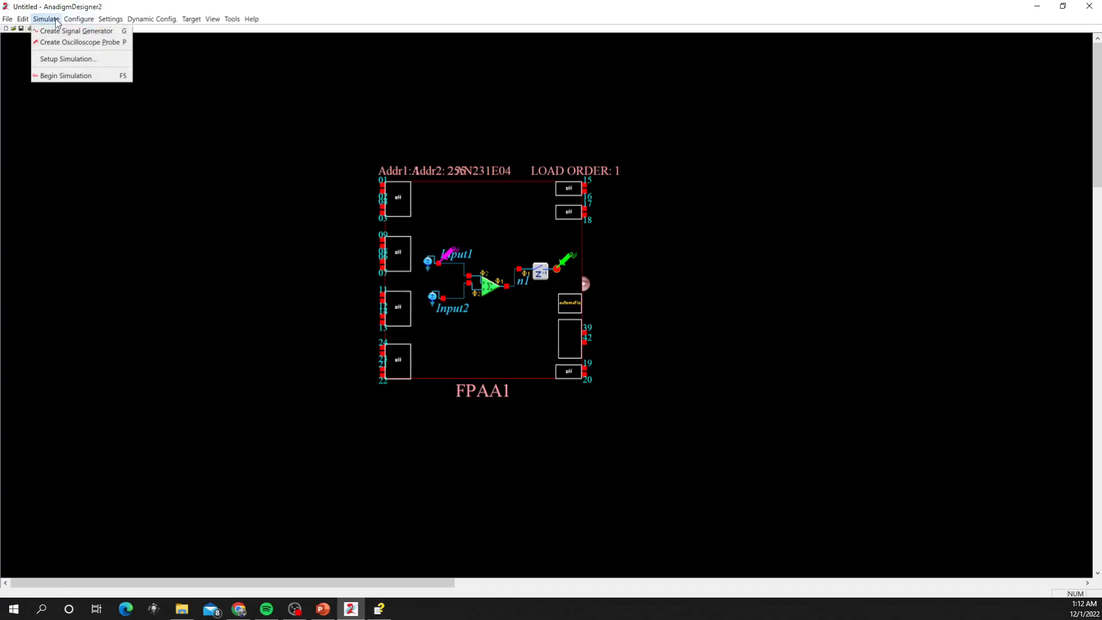
click(71, 58)
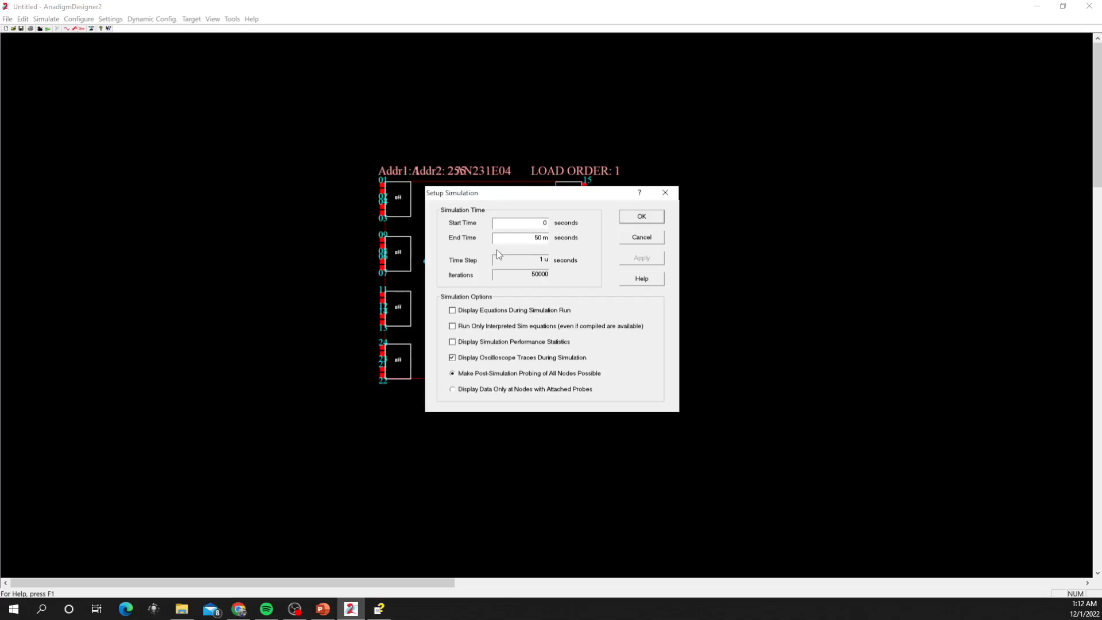
drag(537, 259, 551, 259)
click(494, 390)
drag(553, 197, 784, 224)
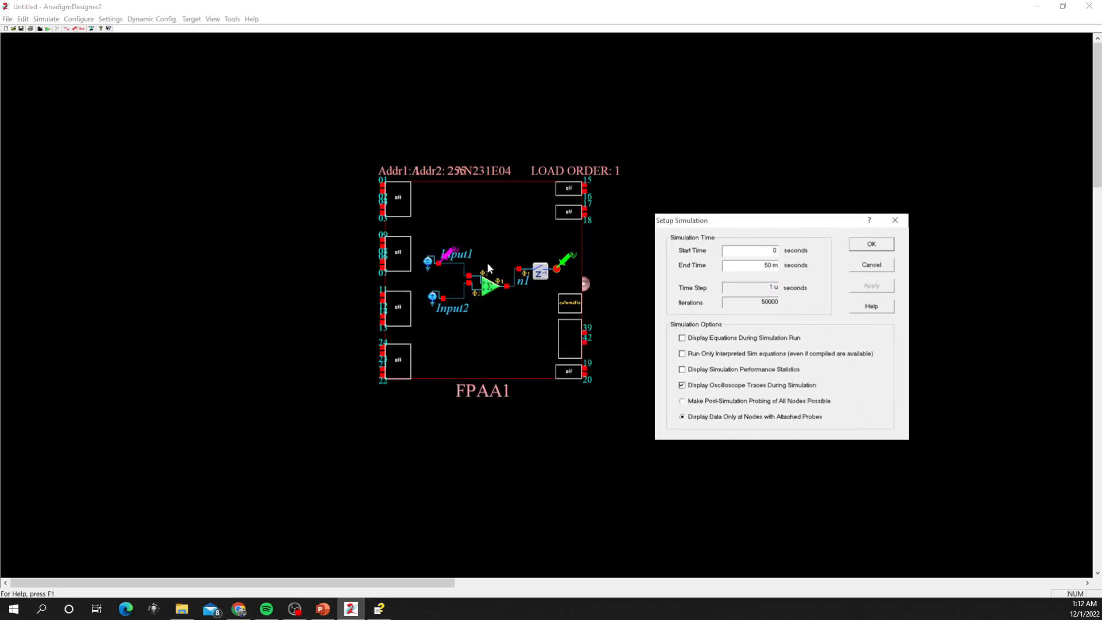
click(683, 401)
click(867, 247)
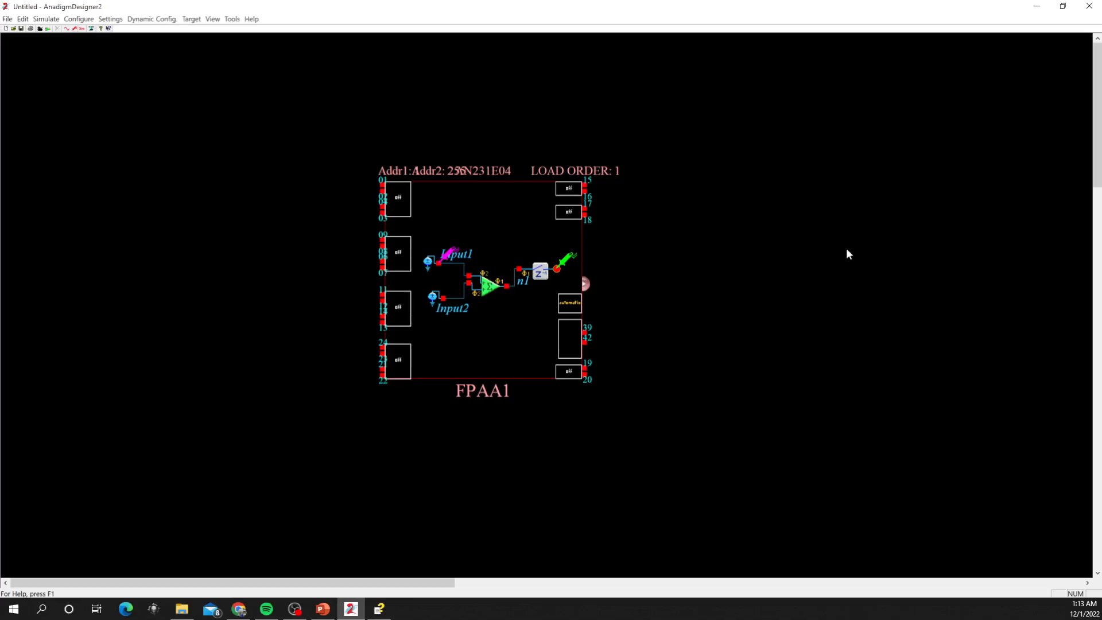
Run the simulation and move the oscilloscope window clear of the circuit
click(81, 28)
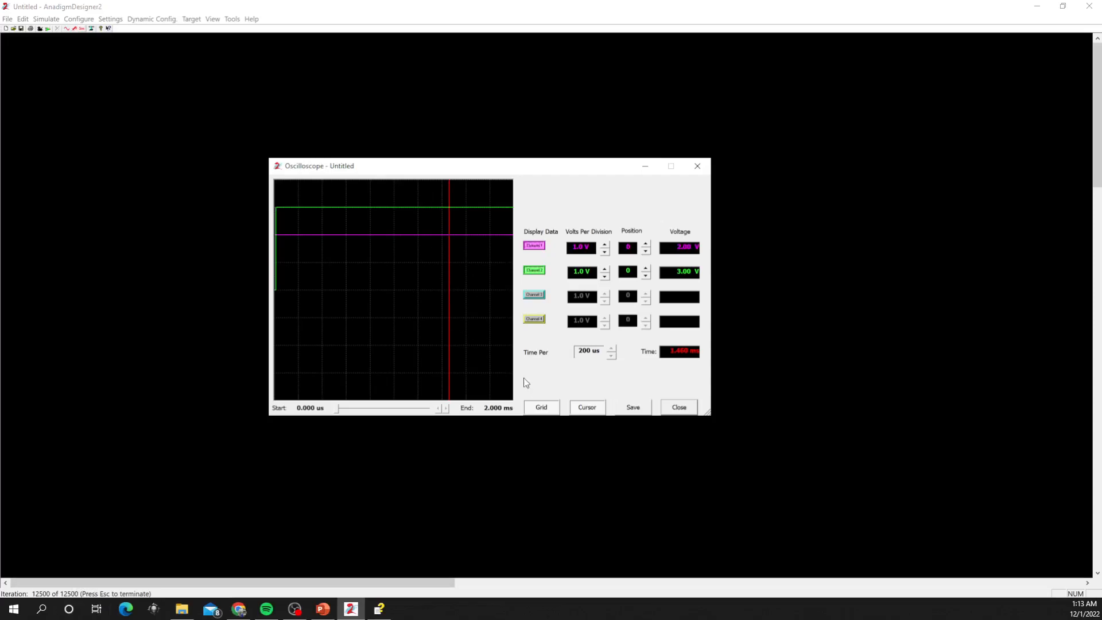
drag(482, 170, 808, 223)
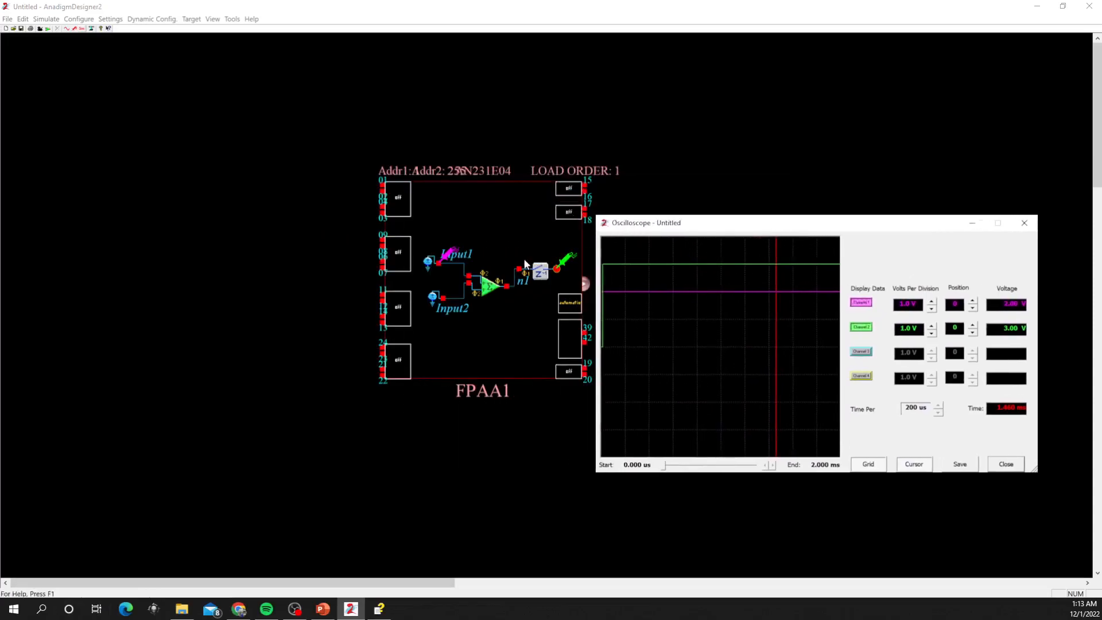
Review the Input1 source's polarity and the sum stage's input options and gains
double_click(429, 265)
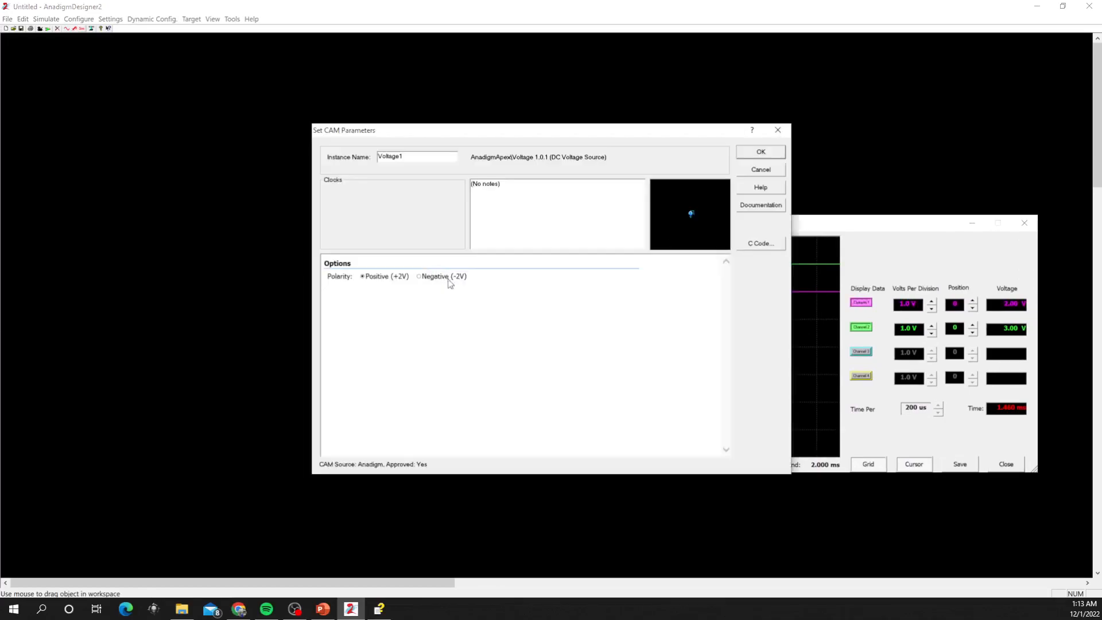
click(761, 156)
double_click(488, 285)
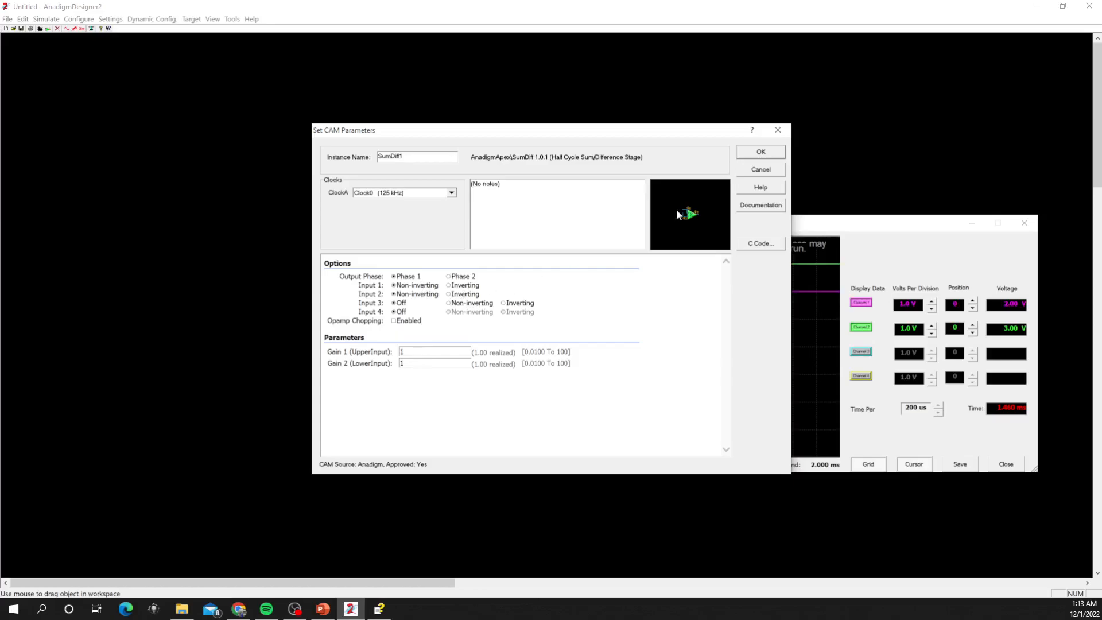
click(760, 152)
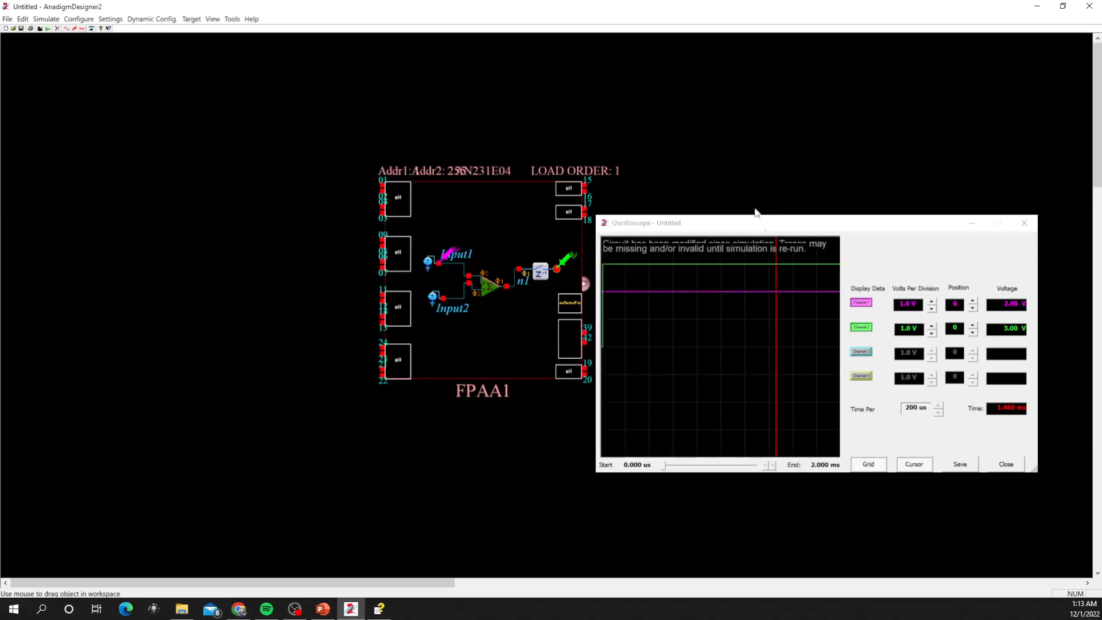
Make the oscilloscope window taller, read both channels' voltages with the cursor, and close the oscilloscope
drag(769, 217, 745, 195)
drag(744, 183, 744, 181)
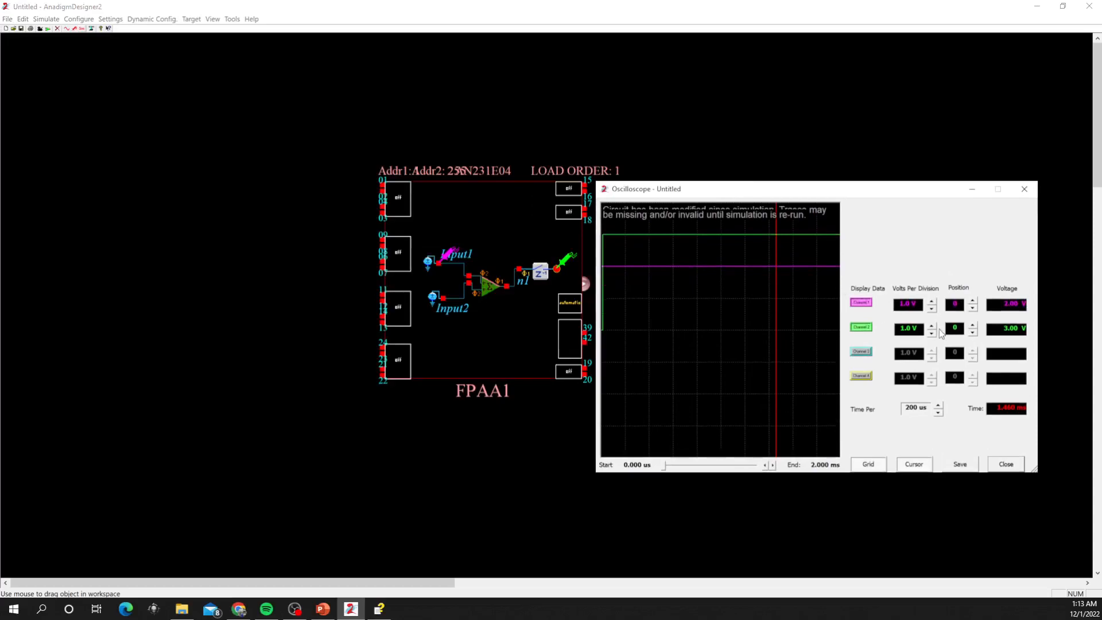
click(921, 467)
click(915, 467)
click(740, 382)
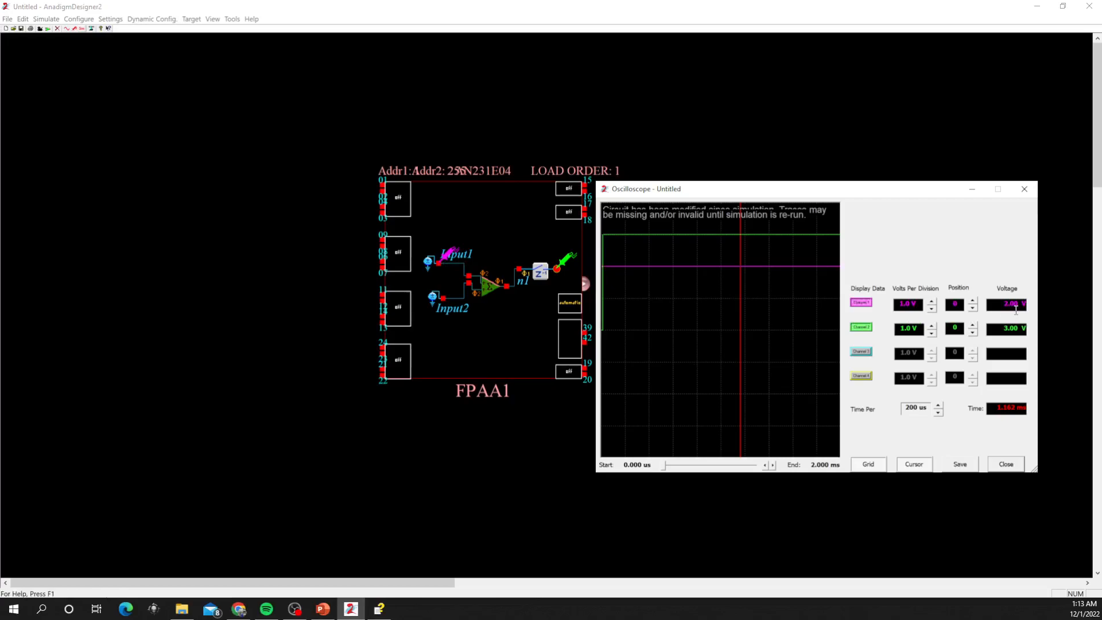
mouse_move(746, 332)
mouse_down()
mouse_move(724, 334)
mouse_move(751, 333)
mouse_up()
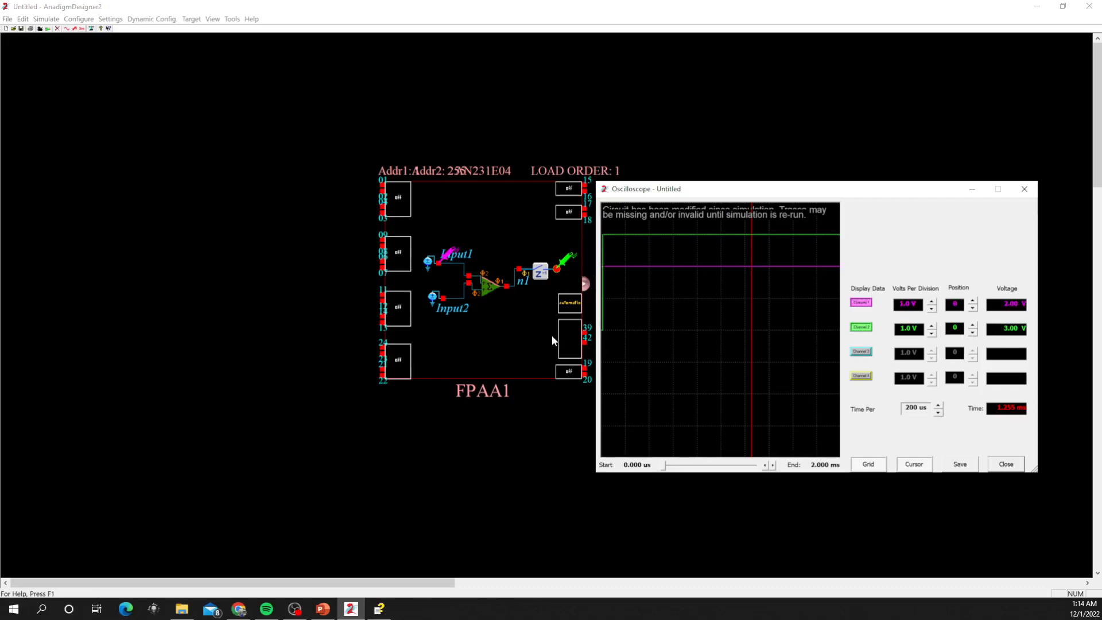
mouse_move(431, 298)
click(1005, 464)
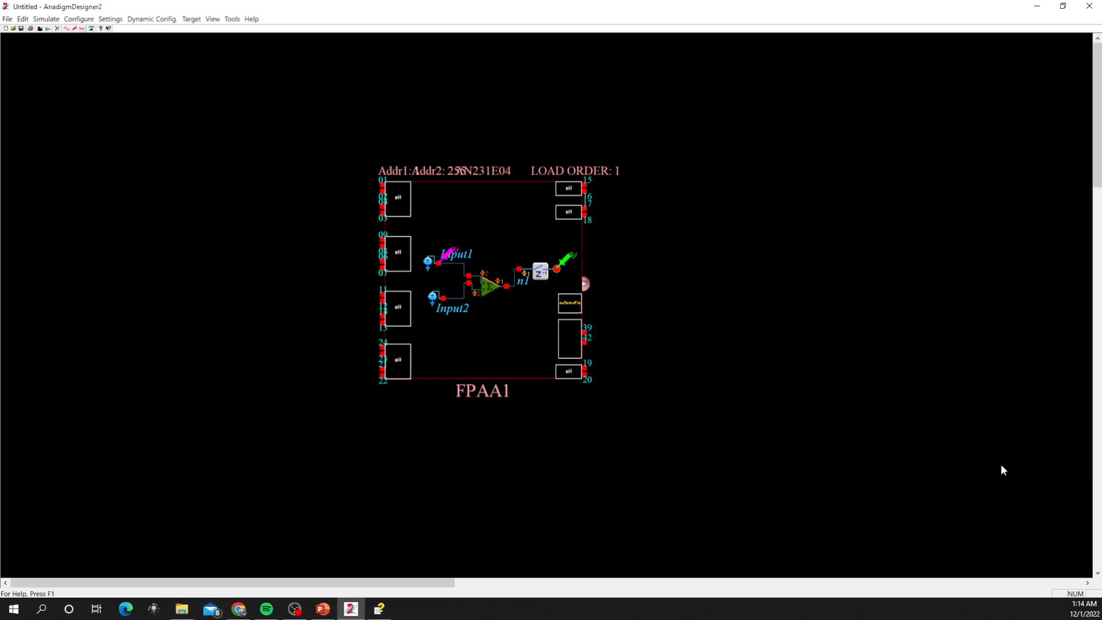
Check the Input2 source's polarity, and set the sum stage's Input 2 to Inverting with a lower-input gain of 0.5
double_click(432, 297)
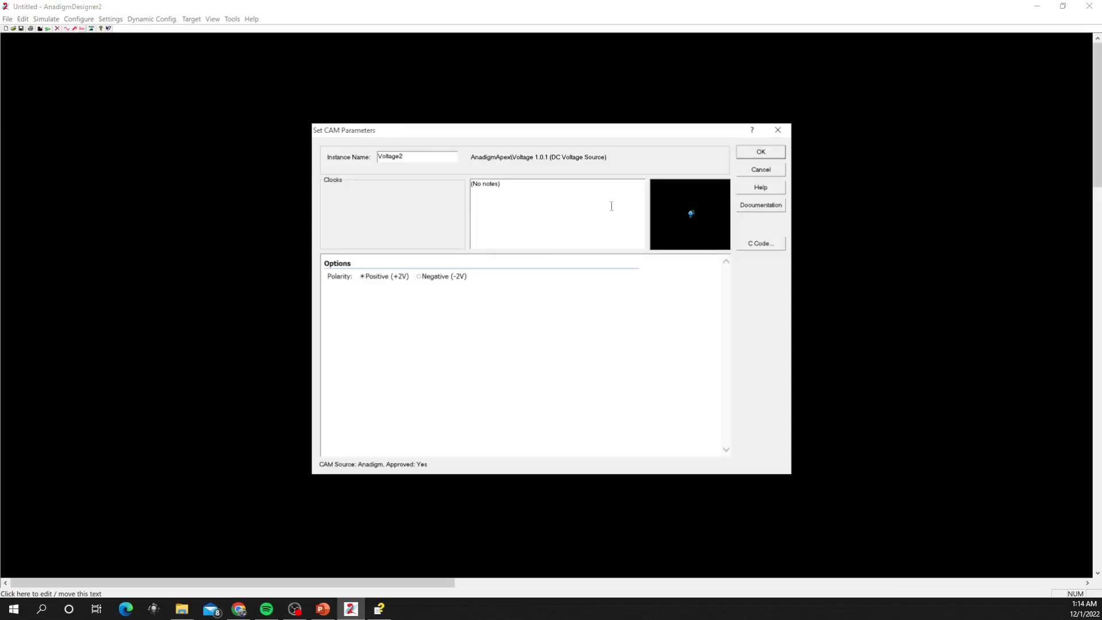
click(749, 154)
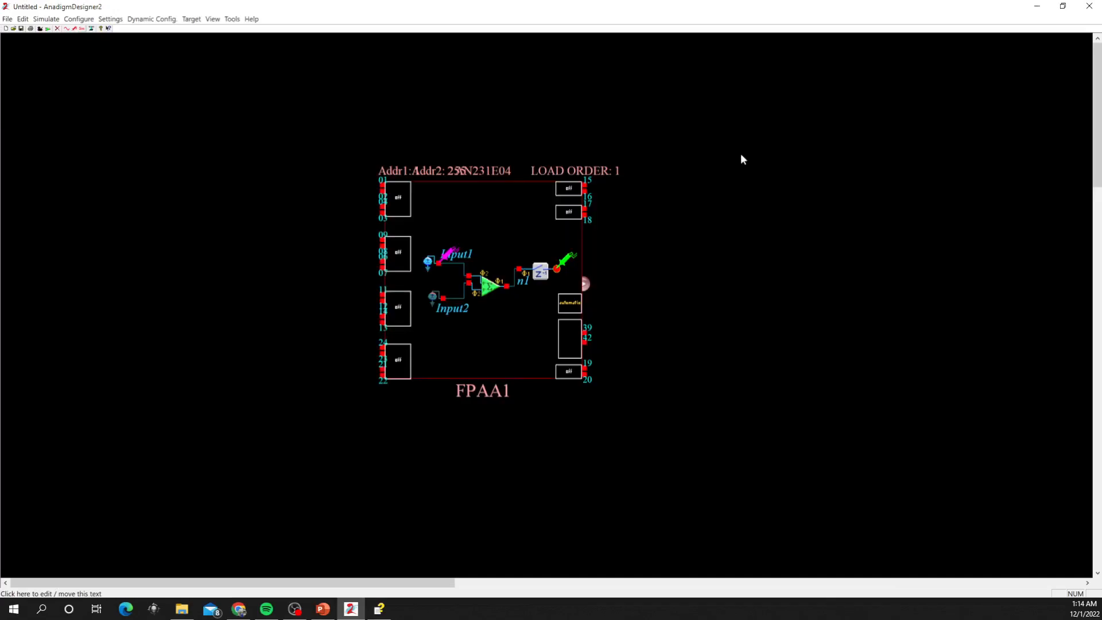
double_click(488, 285)
click(463, 294)
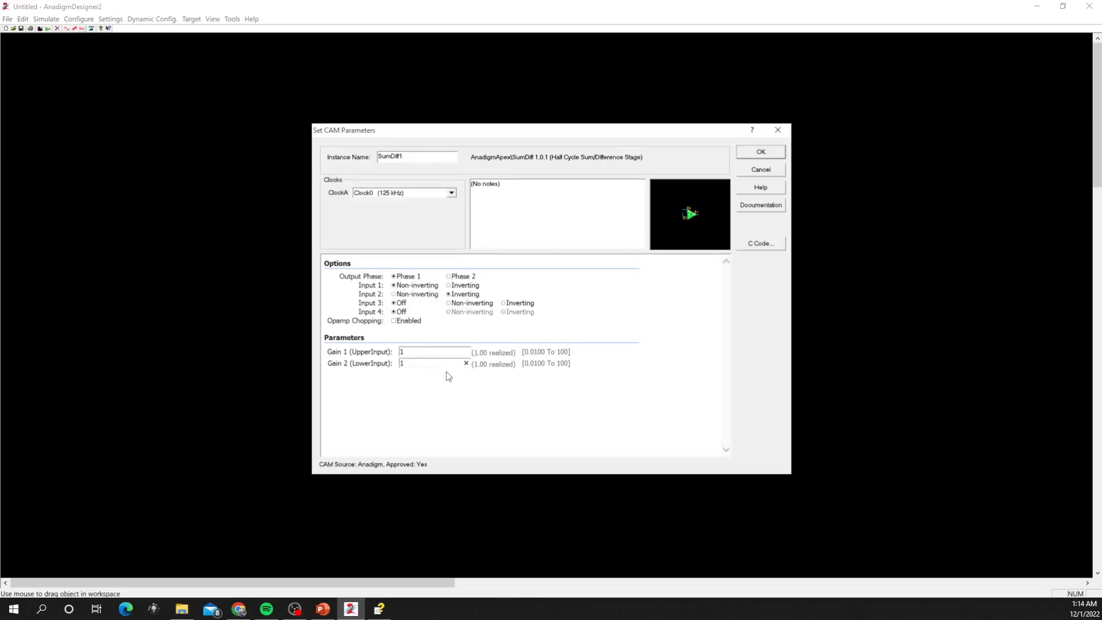
text(0.5)
click(507, 401)
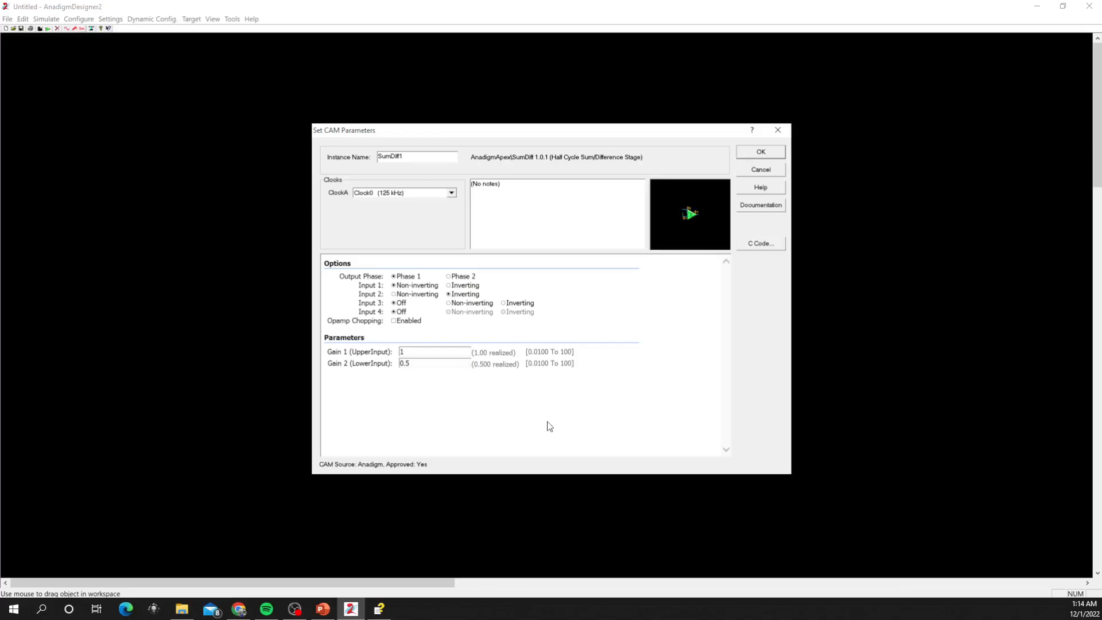
click(759, 152)
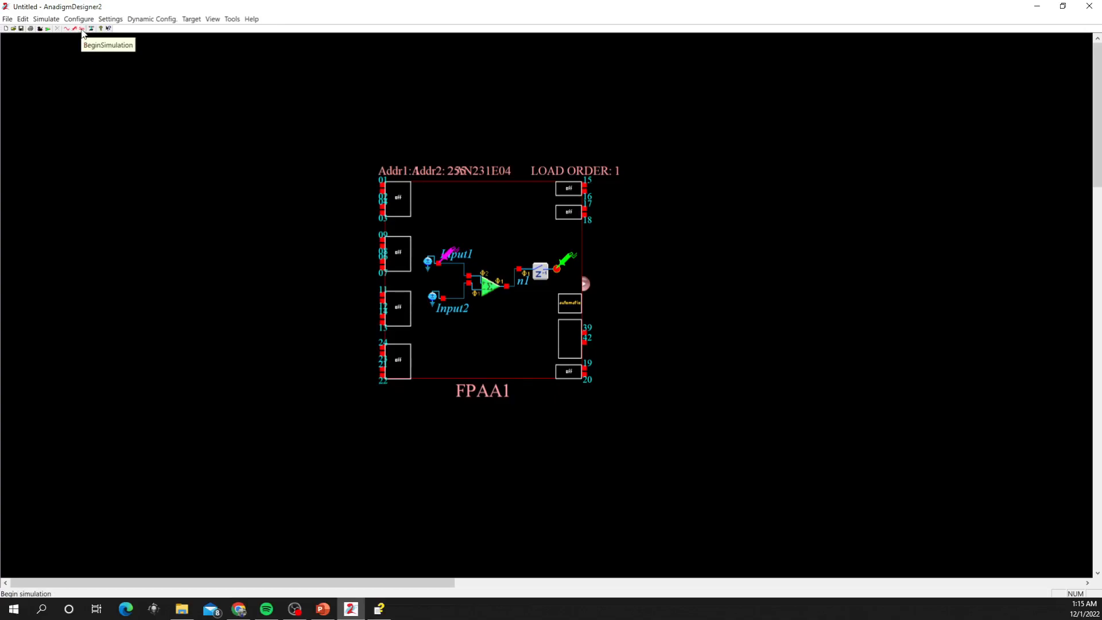
Rerun the simulation and read both channels' voltages with the oscilloscope cursor
click(82, 28)
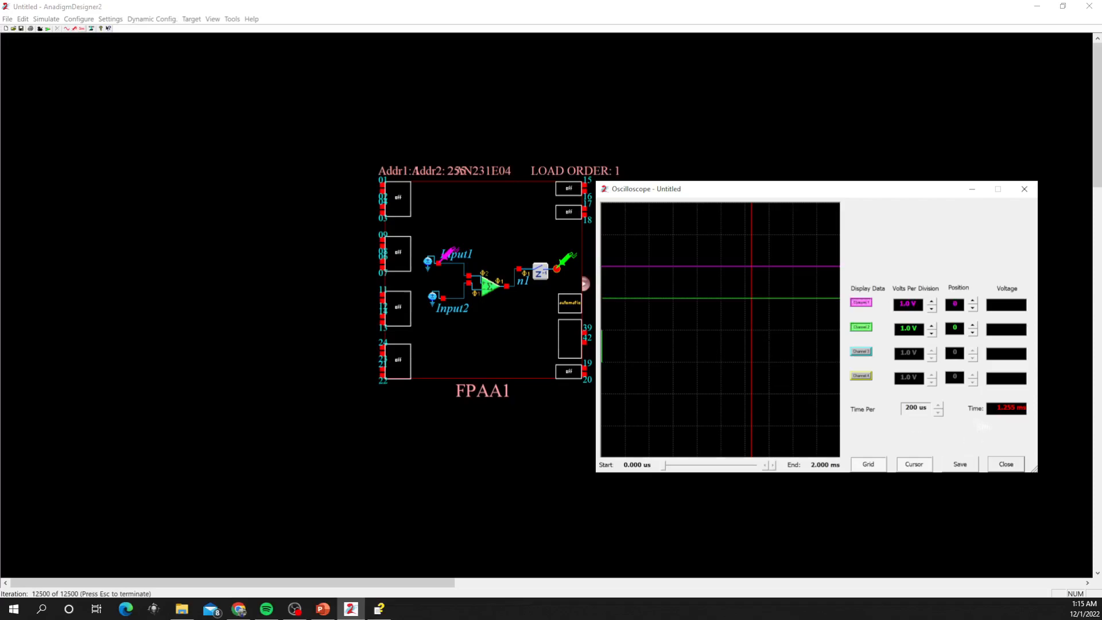
click(917, 465)
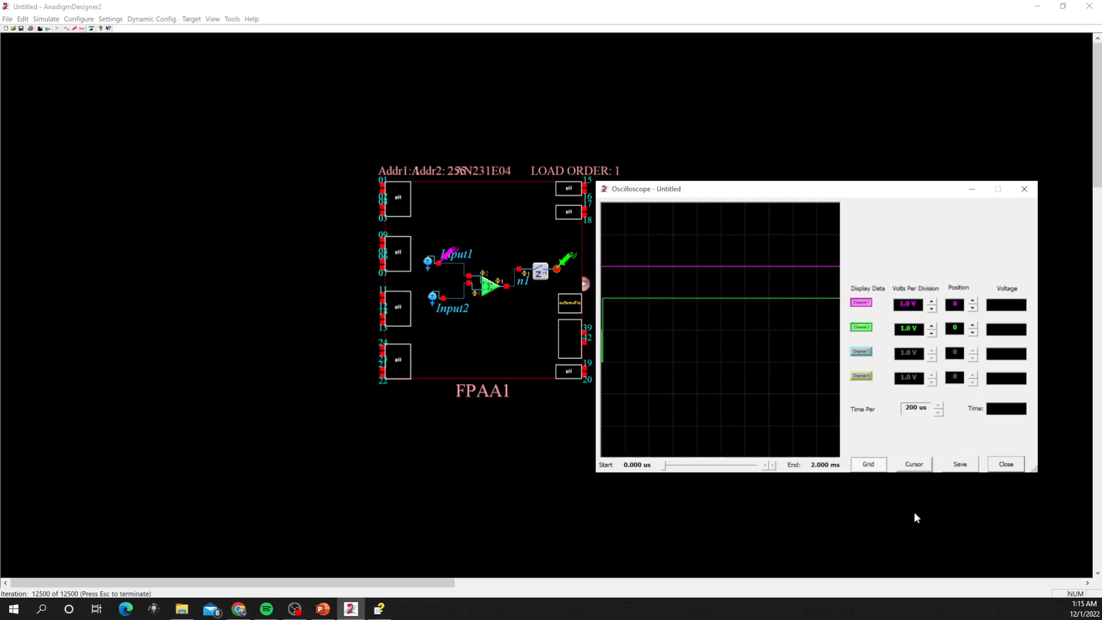
click(914, 463)
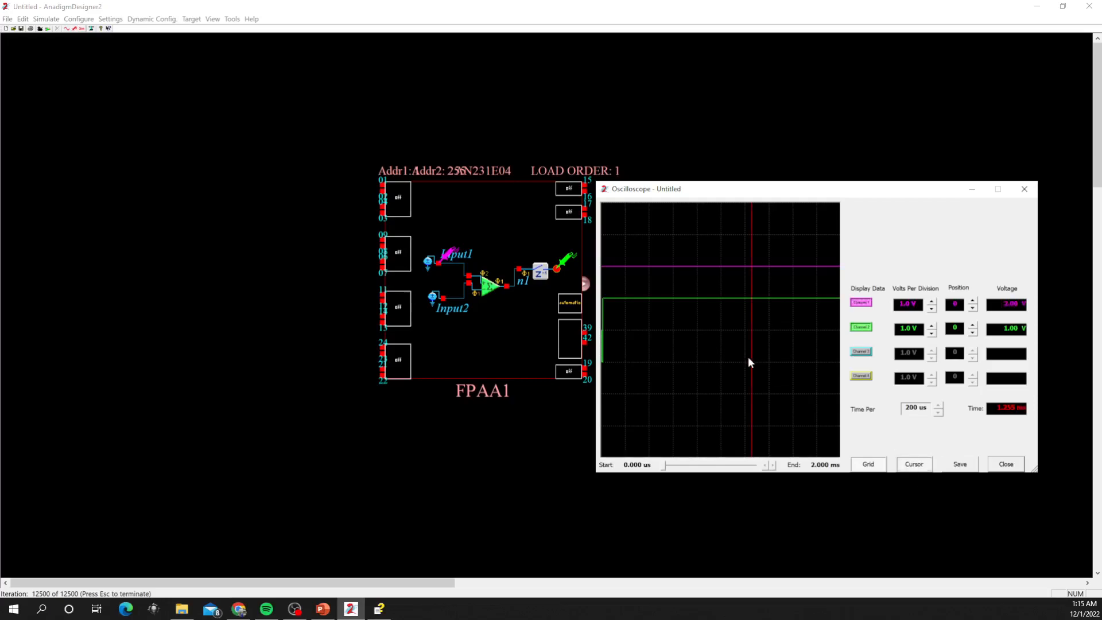
drag(749, 357, 745, 356)
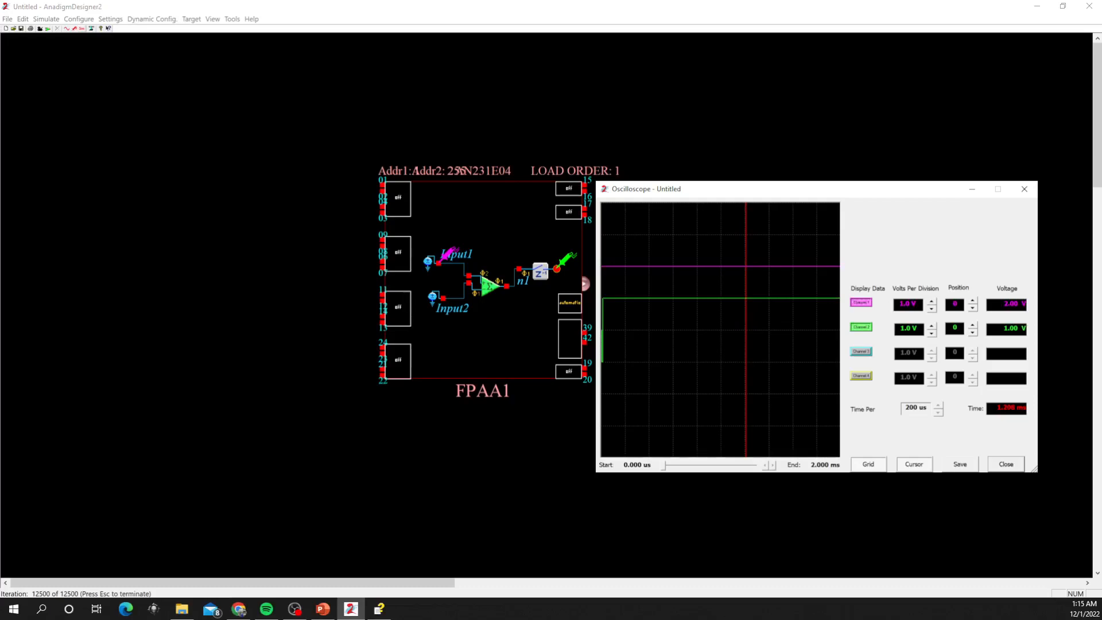
mouse_move(745, 356)
mouse_down()
mouse_move(727, 356)
mouse_move(740, 356)
mouse_up()
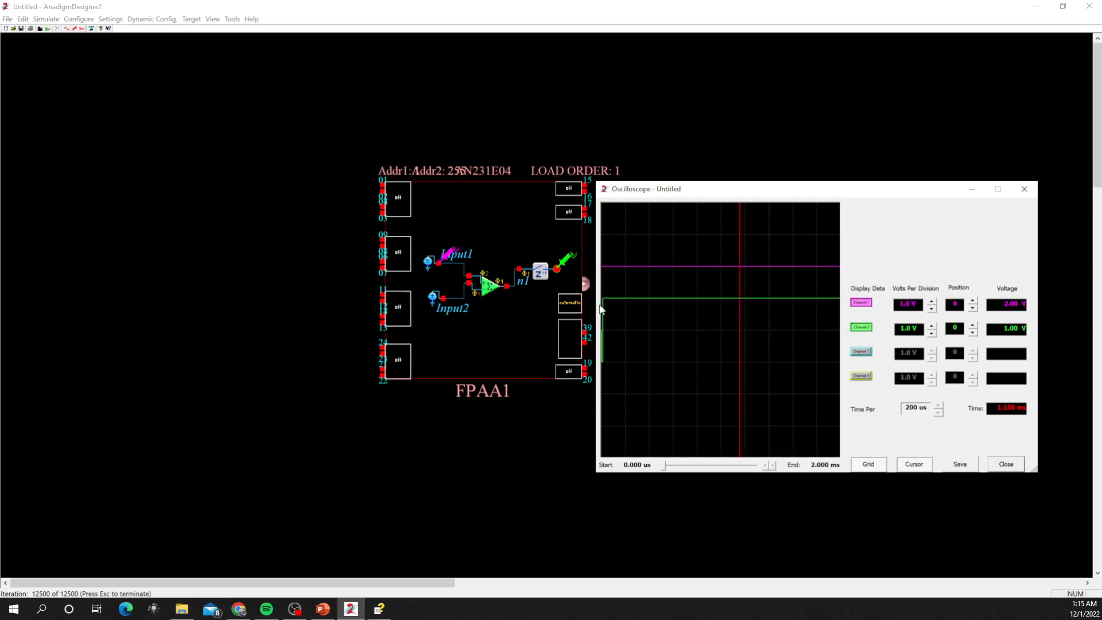
Move the probe from Input1 to the Input2 source's output, read the voltages with the cursor, and close the oscilloscope
click(447, 256)
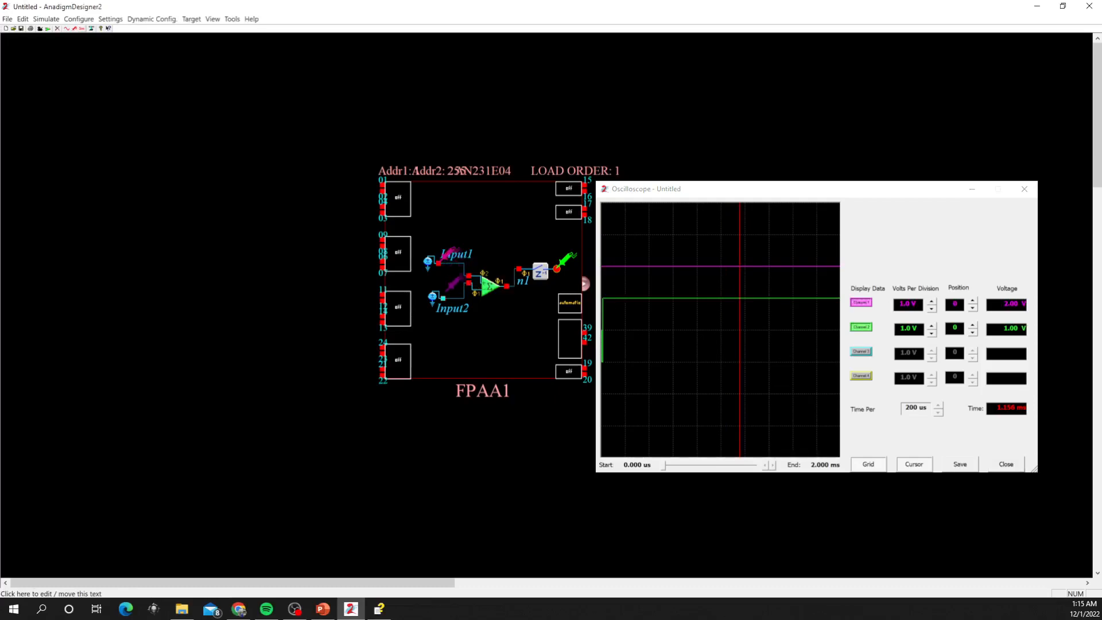
click(448, 289)
mouse_move(740, 336)
mouse_down()
mouse_move(701, 336)
mouse_move(723, 336)
mouse_up()
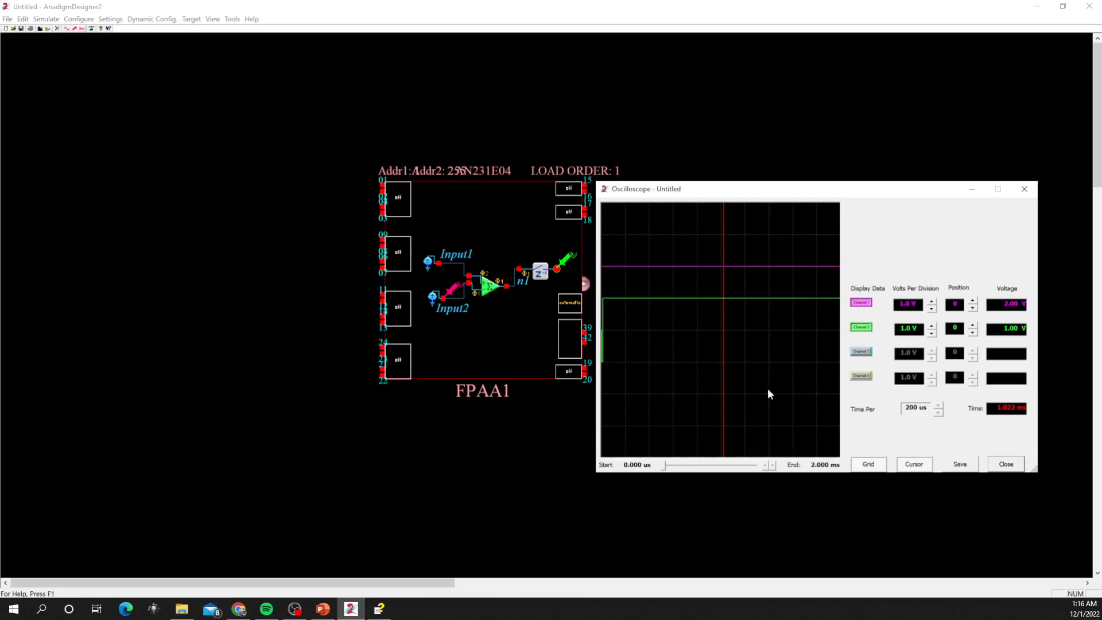
click(1005, 464)
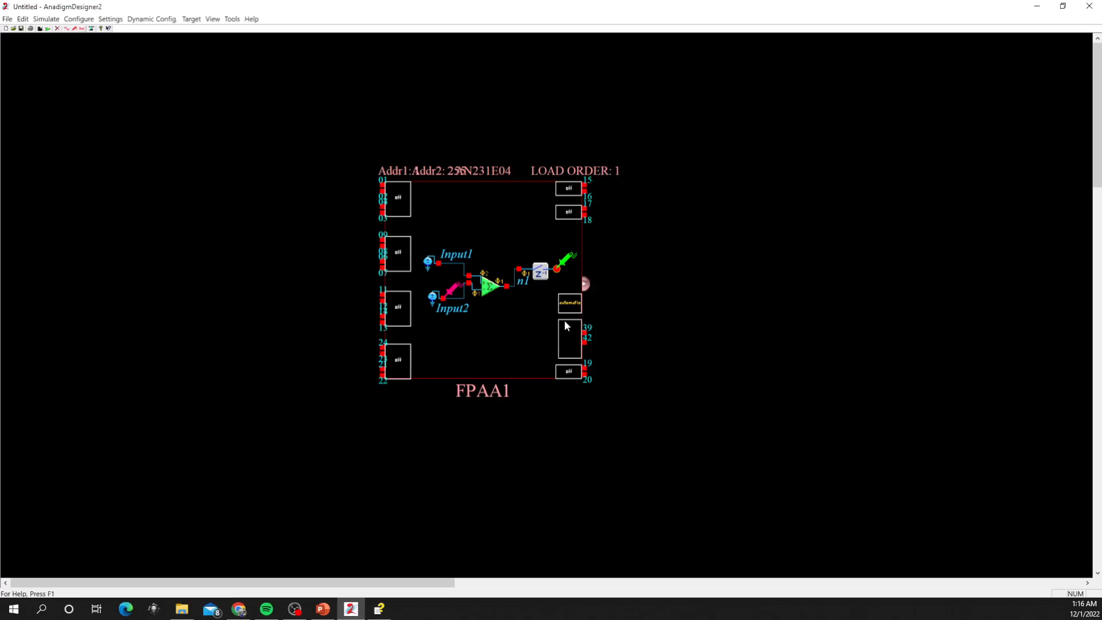
Delete the Input2 voltage source together with its attached probe
drag(421, 280, 460, 315)
click(467, 314)
key(Delete)
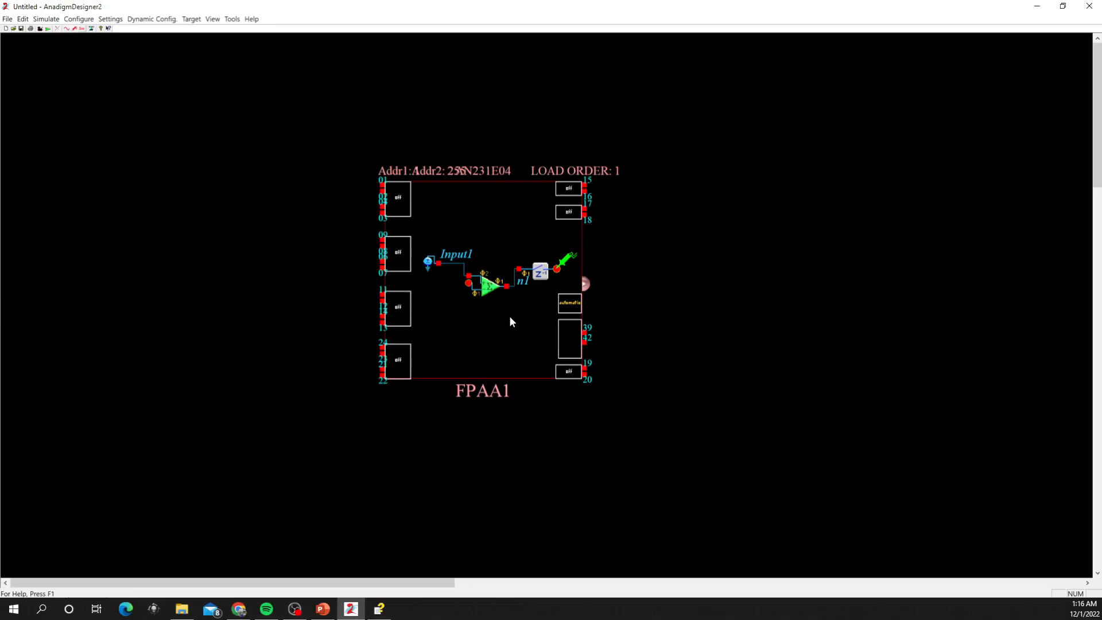
Insert a Sinewave Oscillator CAM from the AN231E04 library and place it inside the chip, below the Input1 source
right_click(497, 319)
click(505, 325)
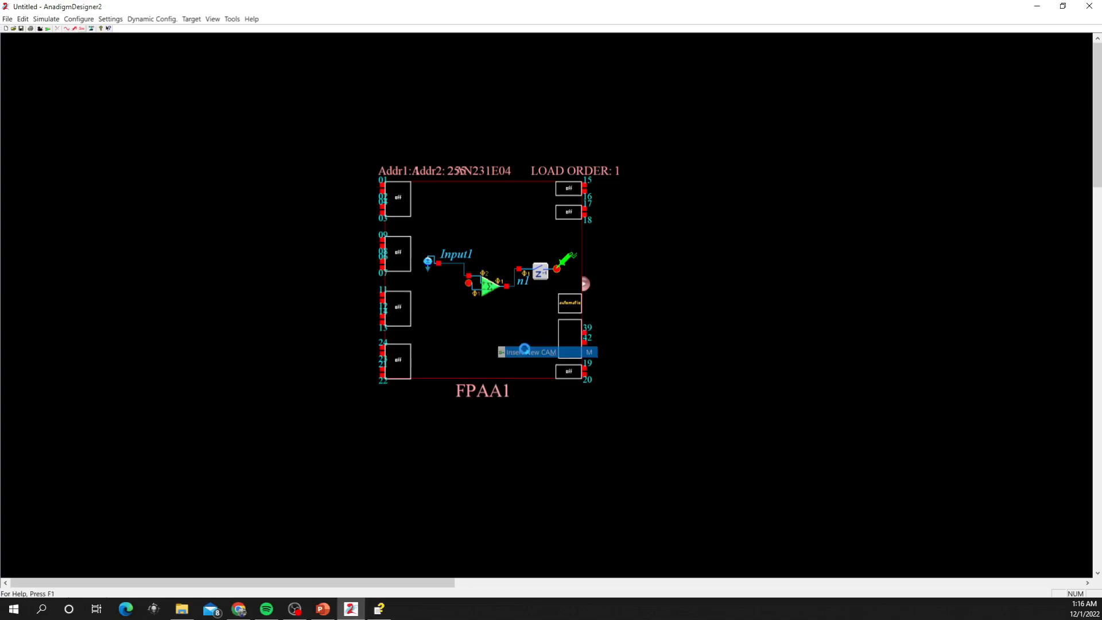
drag(0, 233, 872, 201)
scroll(913, 294, down, 6)
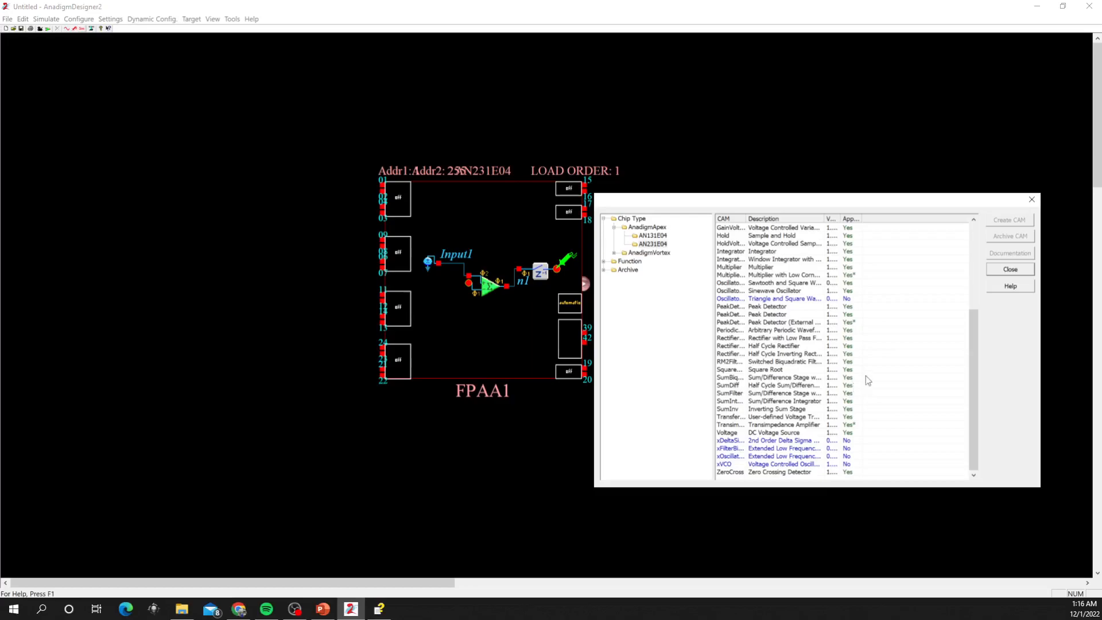
scroll(803, 361, up, 1)
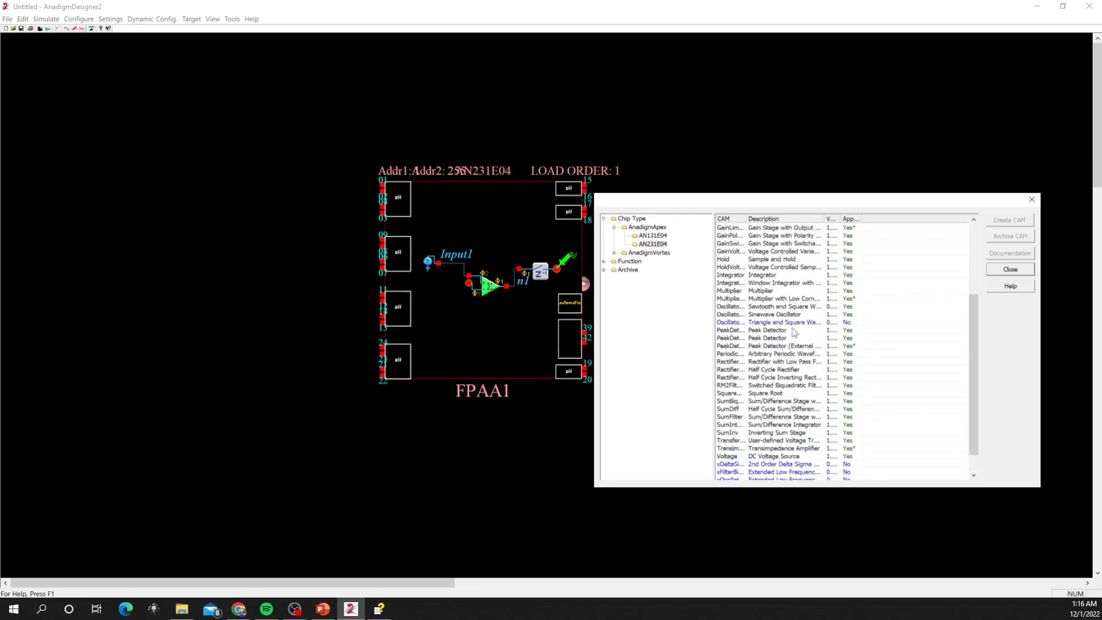
click(771, 315)
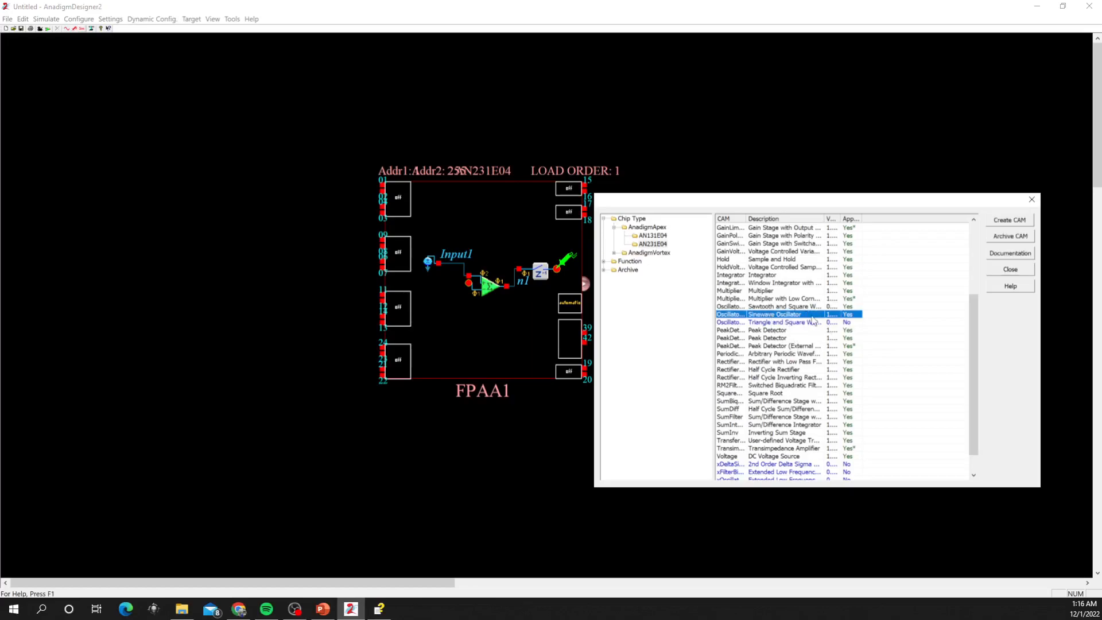
double_click(812, 315)
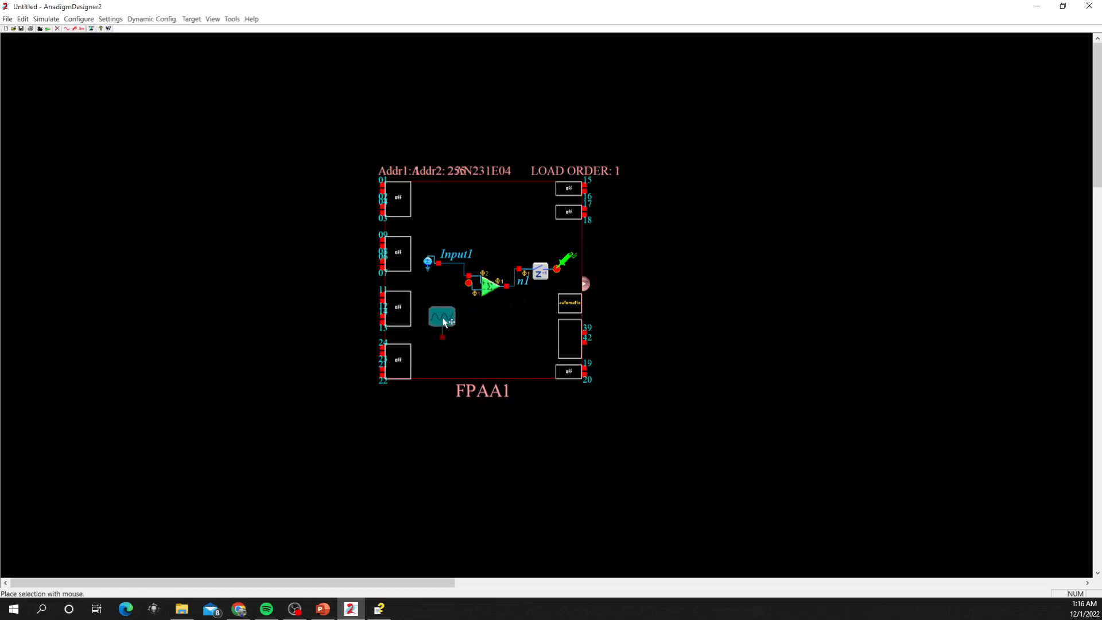
click(445, 319)
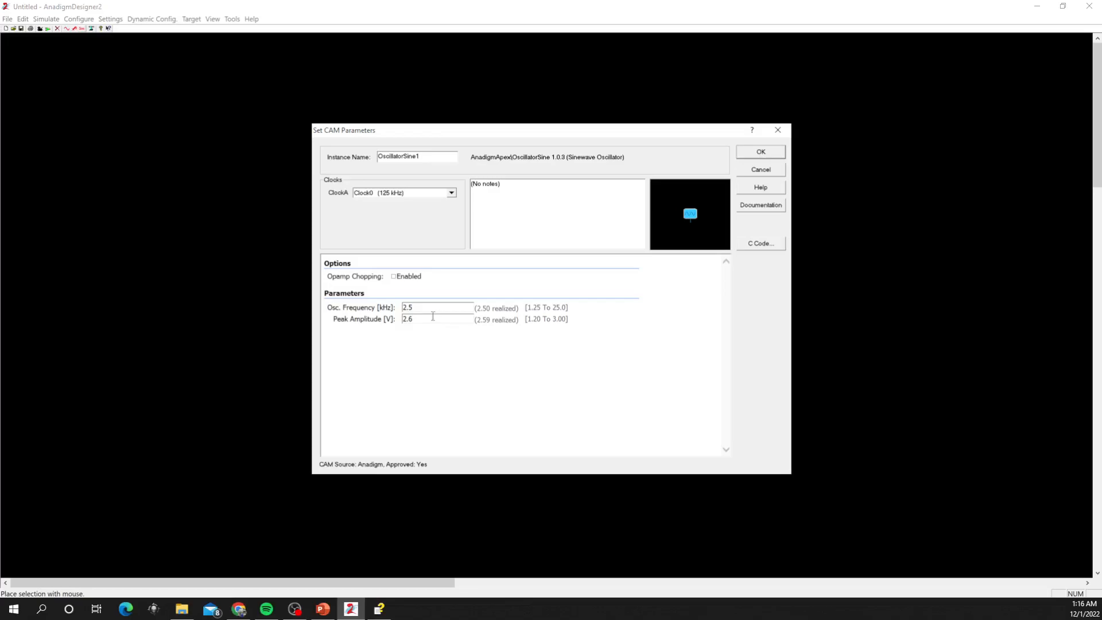
Set the oscillator's peak amplitude to 1 V and its frequency to 5 kHz, and accept the parameters
drag(439, 319, 392, 326)
click(460, 343)
drag(423, 307, 378, 308)
click(508, 358)
double_click(403, 321)
click(428, 343)
double_click(411, 316)
text(1)
click(474, 338)
drag(427, 304, 380, 305)
text(5)
click(568, 397)
click(763, 153)
Wire the oscillator's output to the sum stage's lower input, with the net label below the wire, and attach an oscilloscope probe to that output
drag(440, 335, 469, 282)
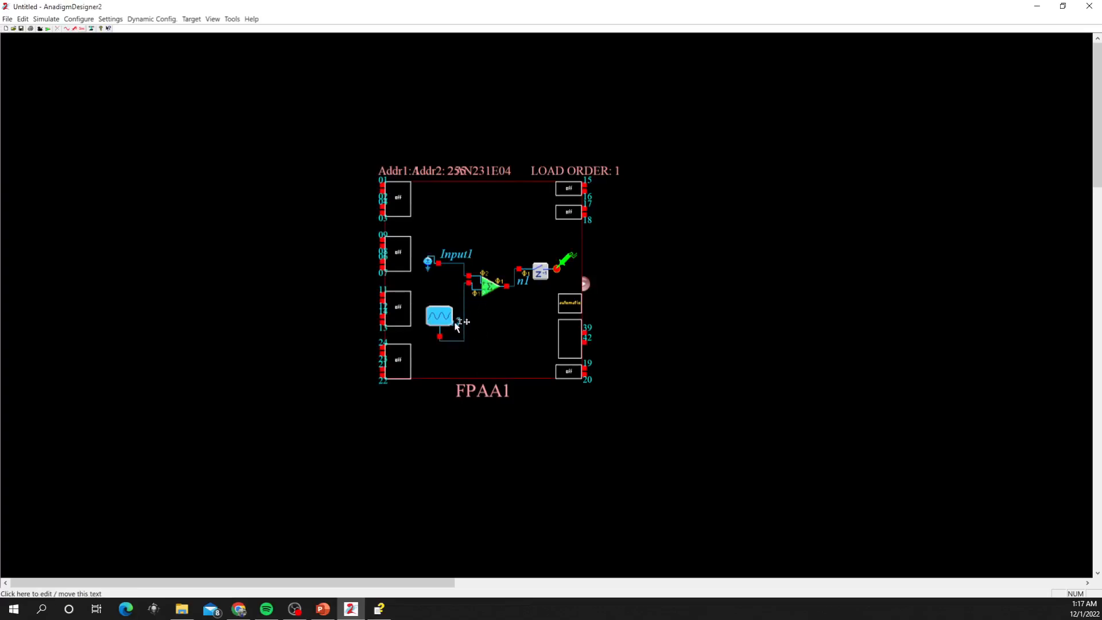
drag(462, 326, 468, 362)
click(74, 28)
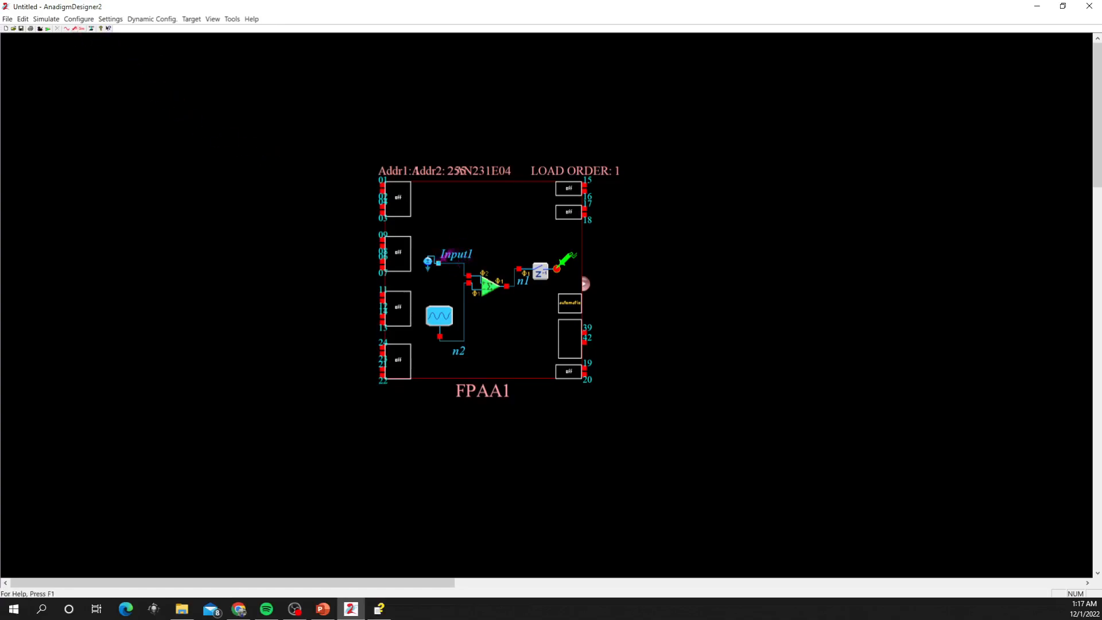
click(440, 335)
Run the simulation and read both channels' voltages at the oscillator waveform's trough and peak with the cursor
click(81, 29)
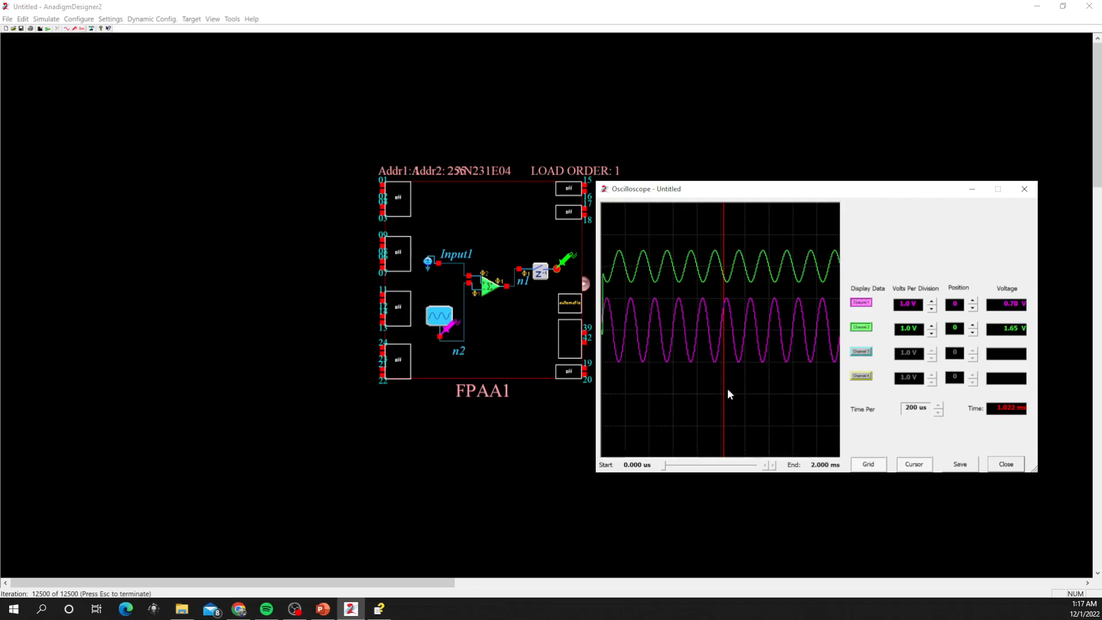
drag(724, 394, 690, 317)
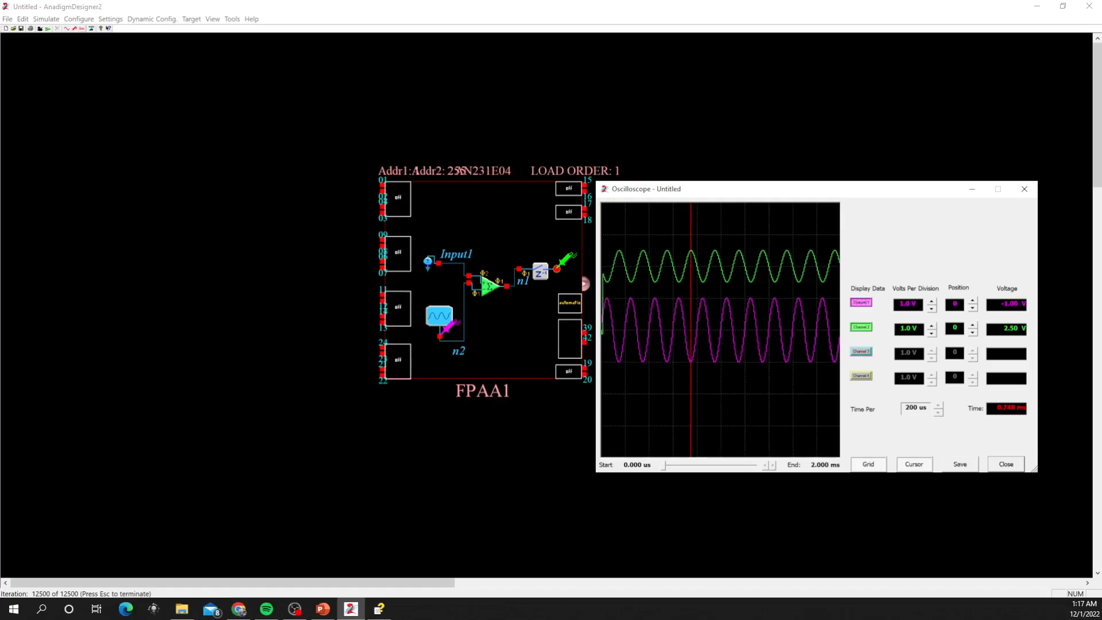
drag(691, 317, 703, 317)
Check the oscillator's frequency and amplitude, and the sum stage's input polarities and gains, without changing them
double_click(439, 316)
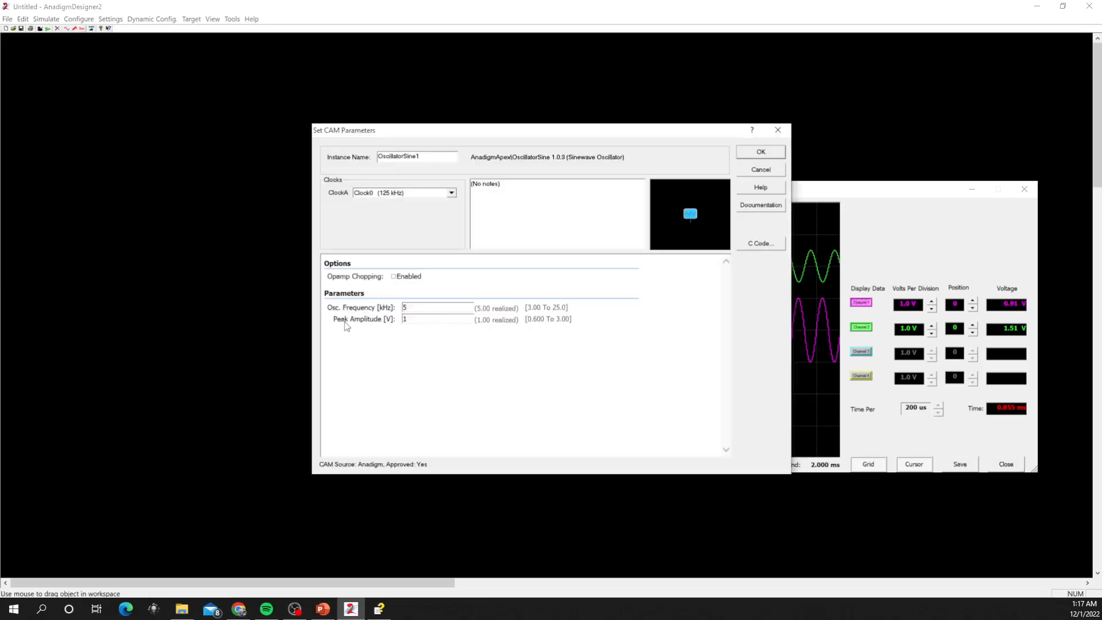
click(747, 152)
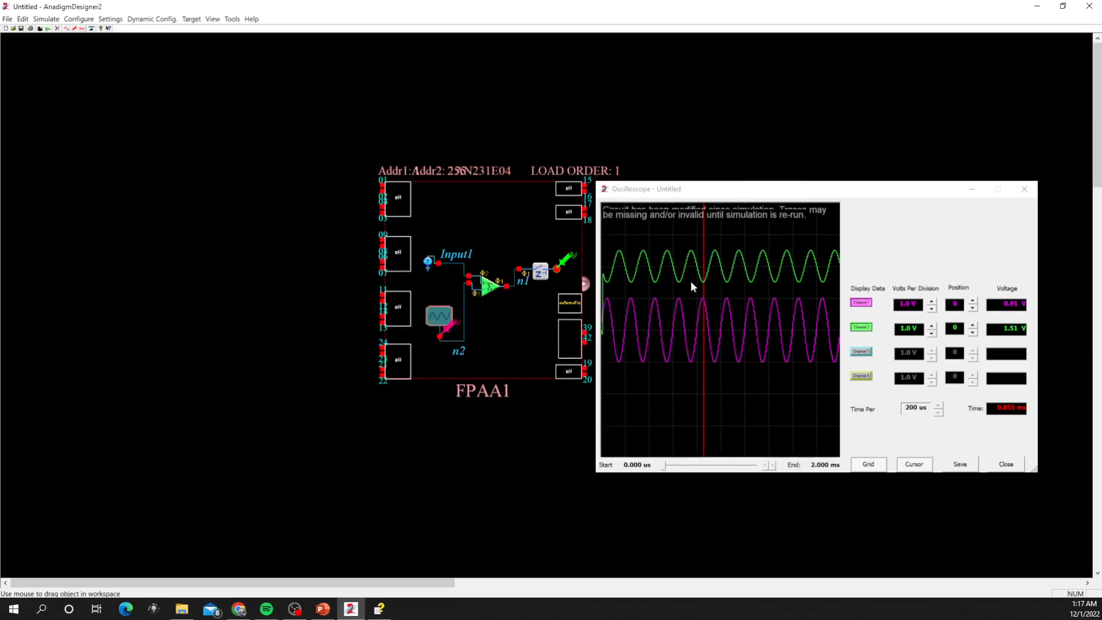
click(486, 286)
double_click(486, 287)
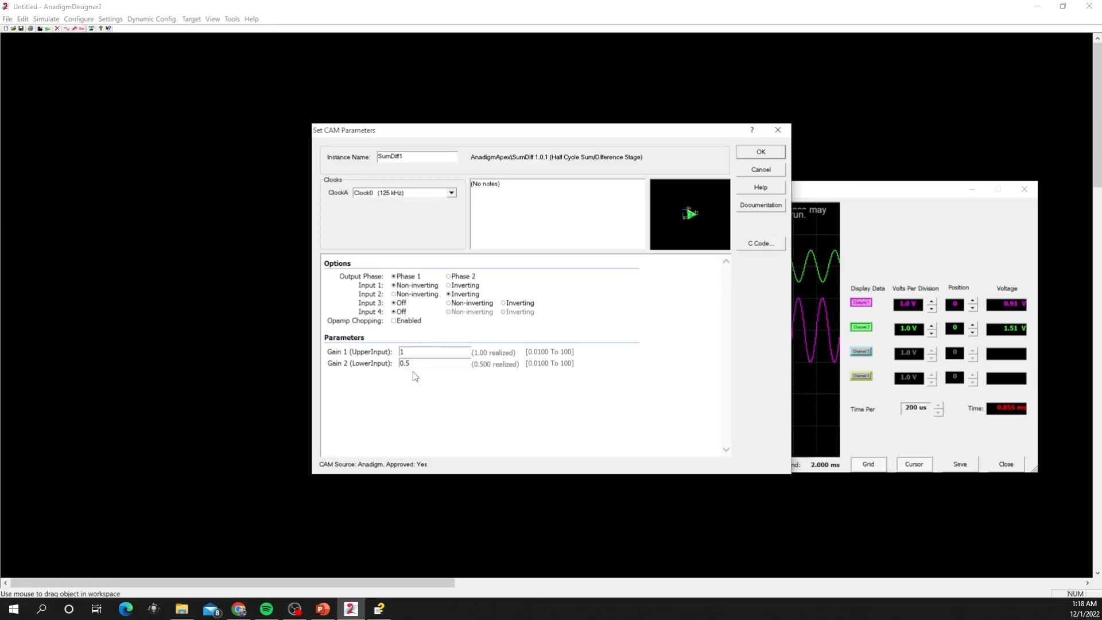
click(756, 154)
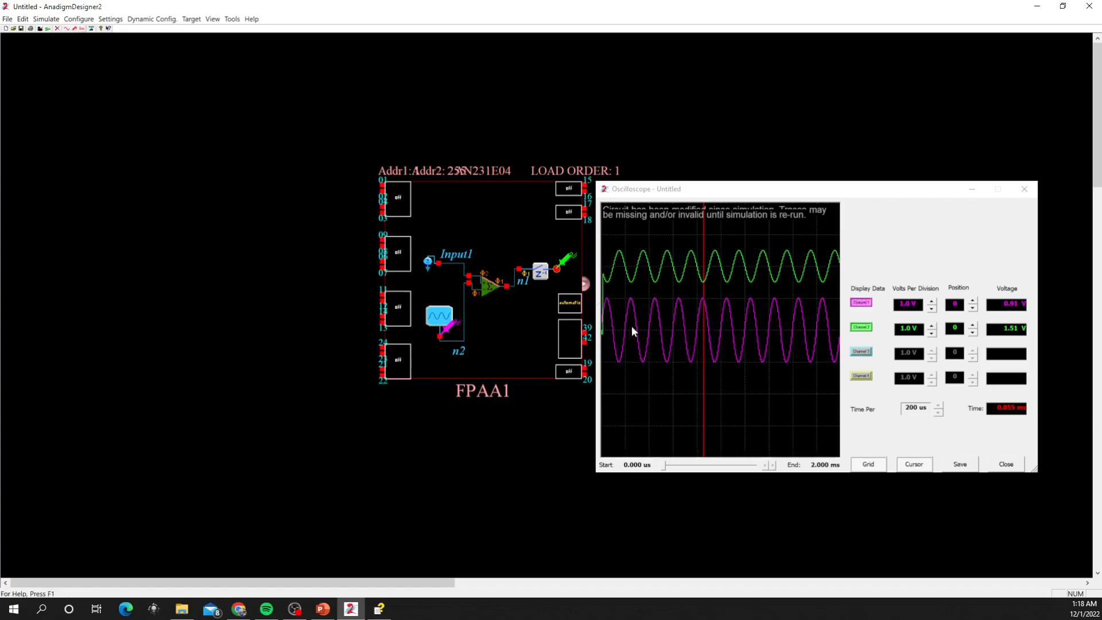
Compare the oscillator and output voltages at successive peaks and troughs by moving the oscilloscope cursor
drag(701, 362, 678, 363)
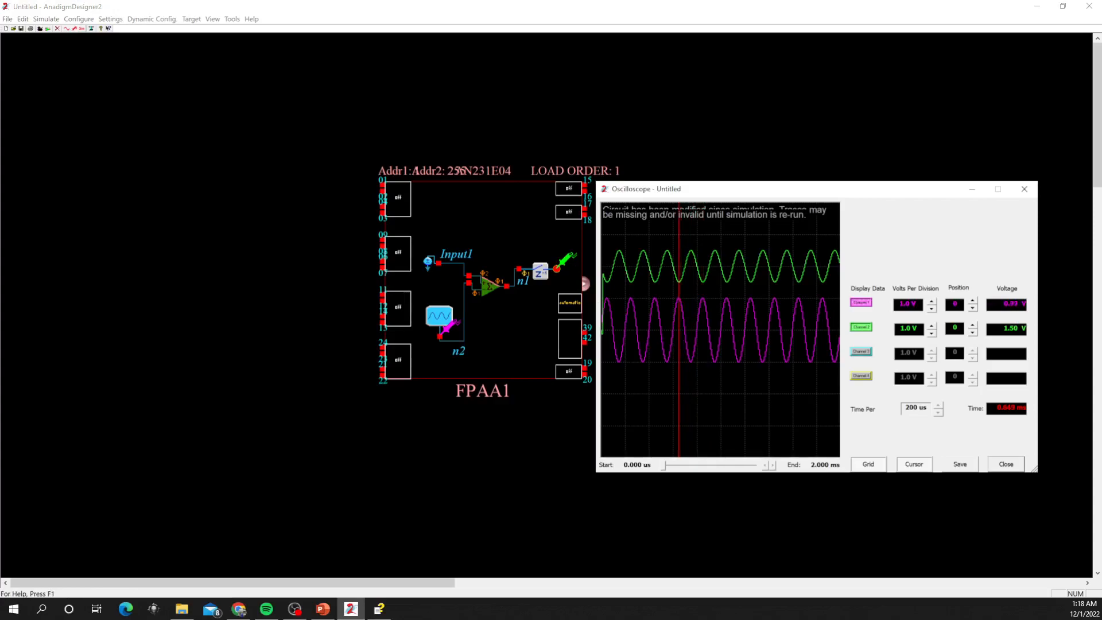
drag(679, 363, 692, 363)
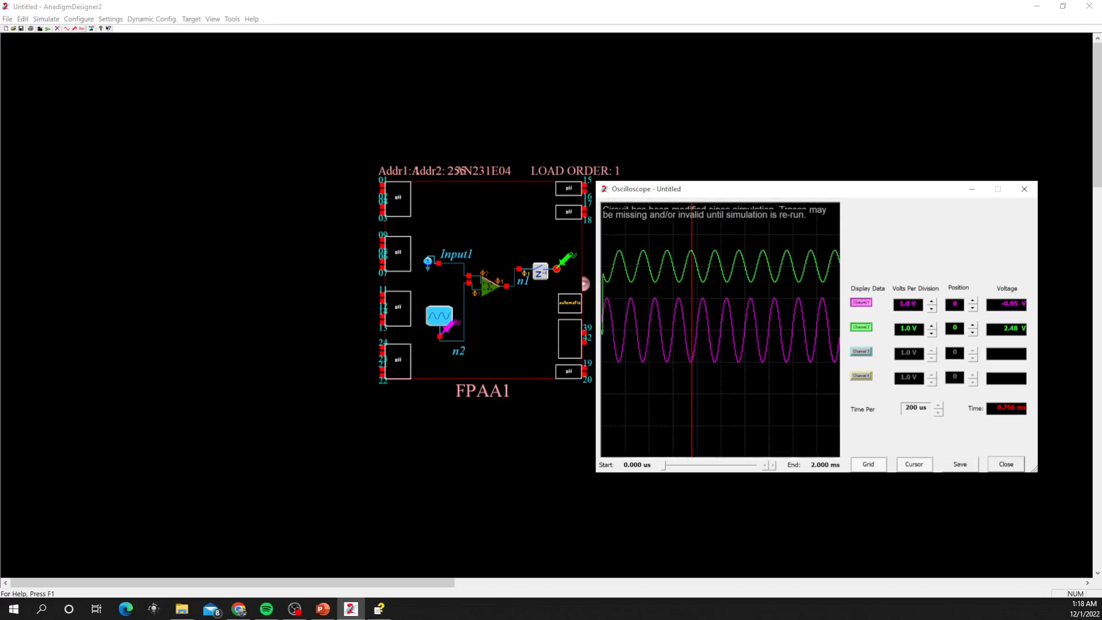
drag(692, 363, 686, 339)
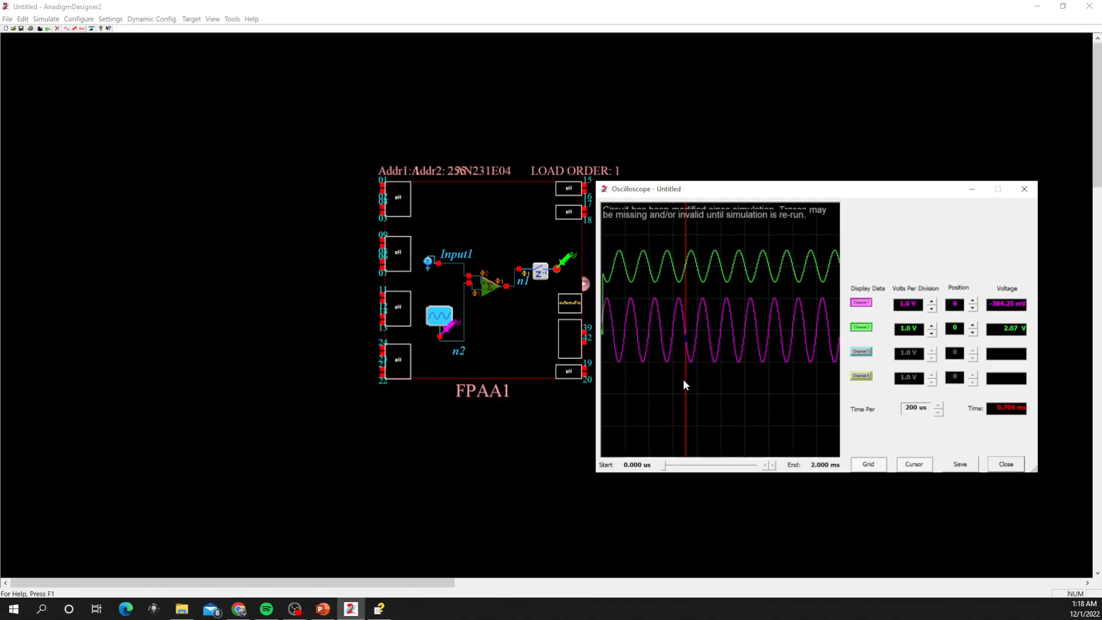
drag(684, 382, 692, 382)
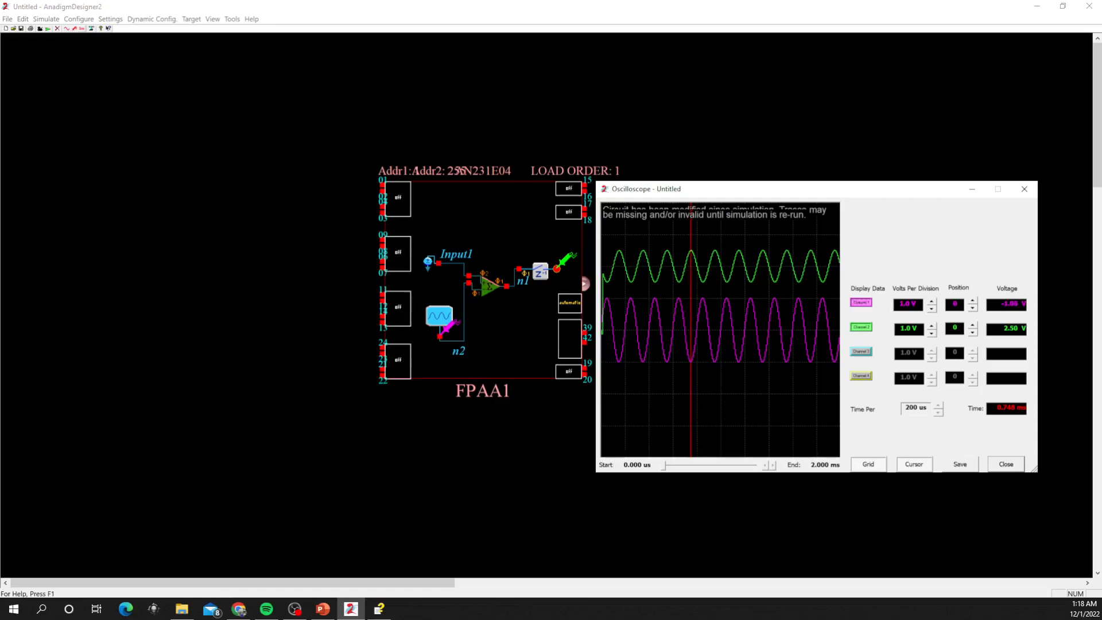